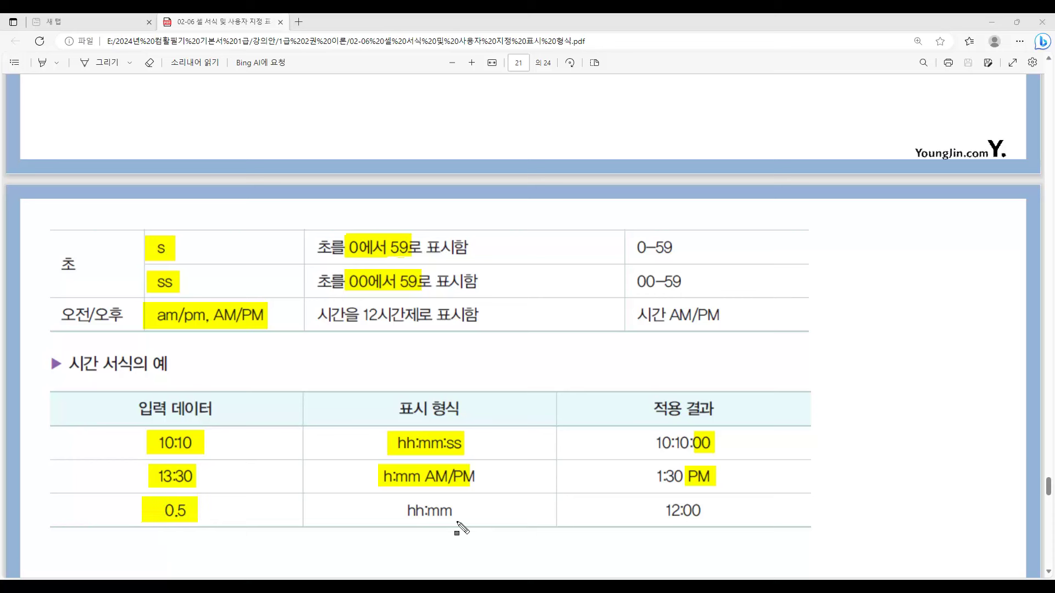
- Highlight hh:mm and 12:00 in the last time-format example row, and box 0.5, hh:mm and 12:00 in red
mouse_move(397, 507)
left_mouse_down()
mouse_move(415, 520)
mouse_move(460, 523)
left_mouse_up()
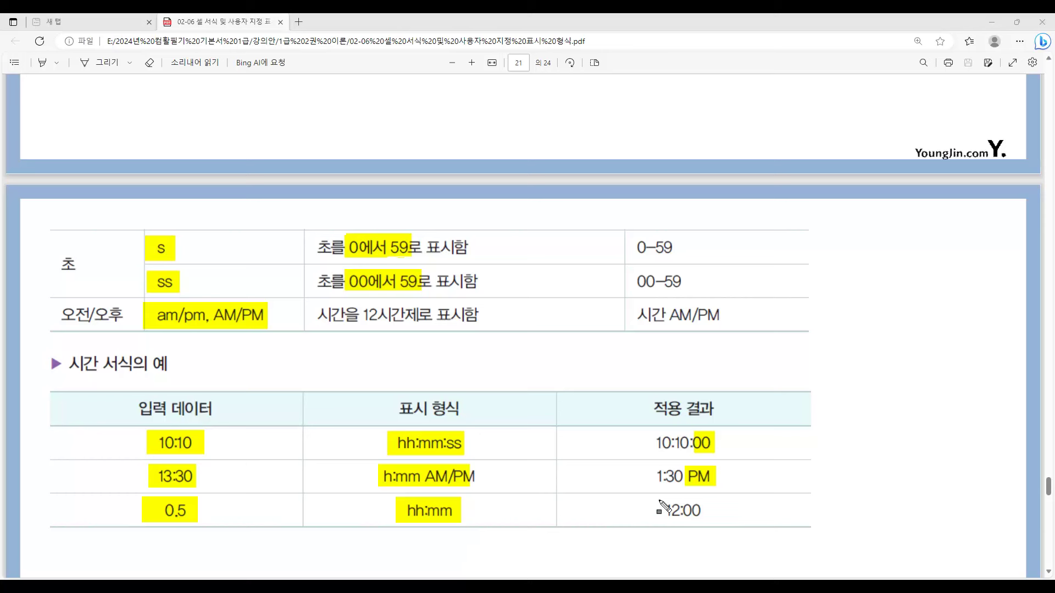
left_click_drag(659, 506, 705, 525)
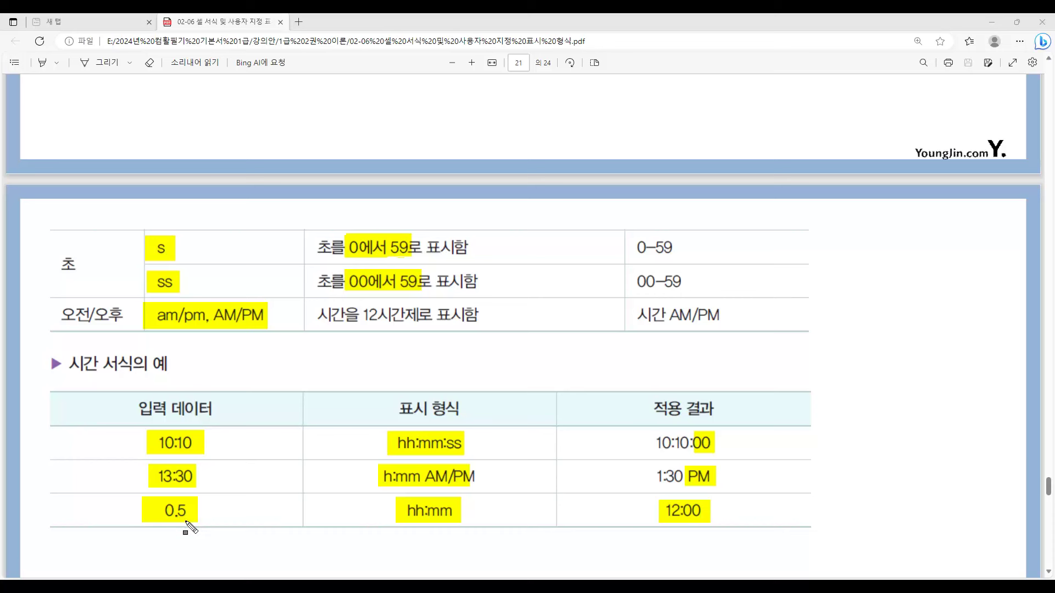
left_click_drag(152, 498, 196, 523)
left_click_drag(657, 503, 713, 520)
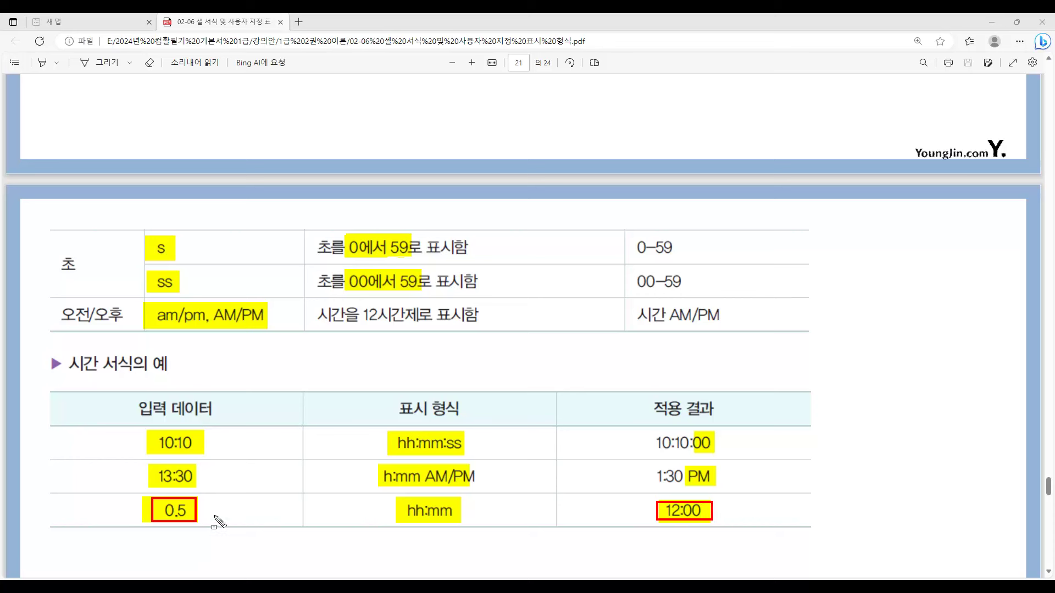
left_click_drag(397, 499, 461, 521)
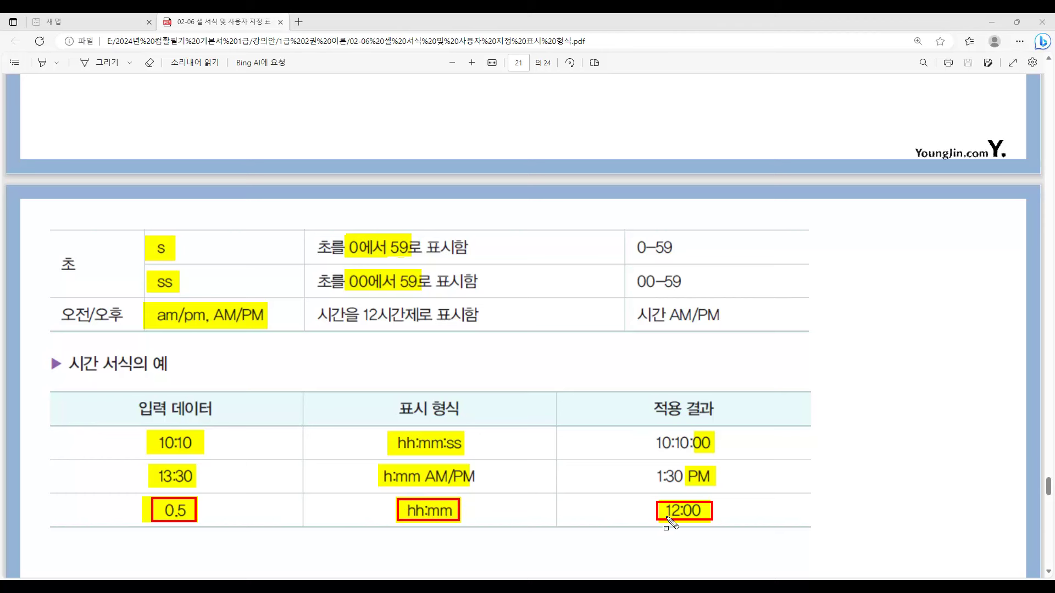
- Go to the string format page, mark its heading, the * code, its description and the *0#,##0 example, and clear the marks
key("Page_Down")
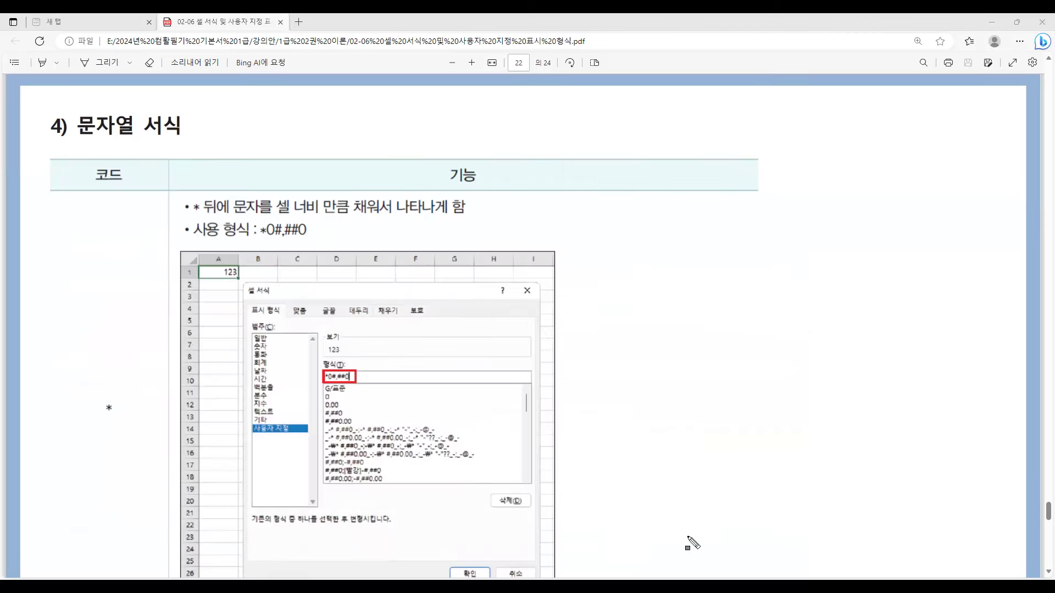
mouse_move(72, 116)
left_mouse_down()
mouse_move(137, 141)
mouse_move(185, 144)
left_mouse_up()
left_click_drag(191, 188, 203, 219)
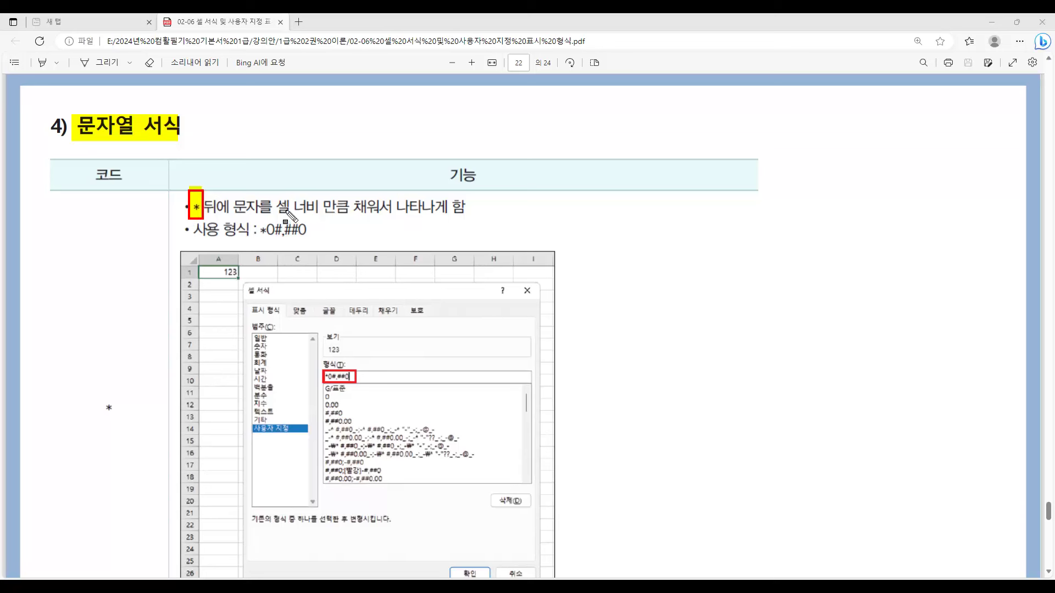
left_click_drag(278, 208, 466, 215)
left_click_drag(258, 239, 274, 240)
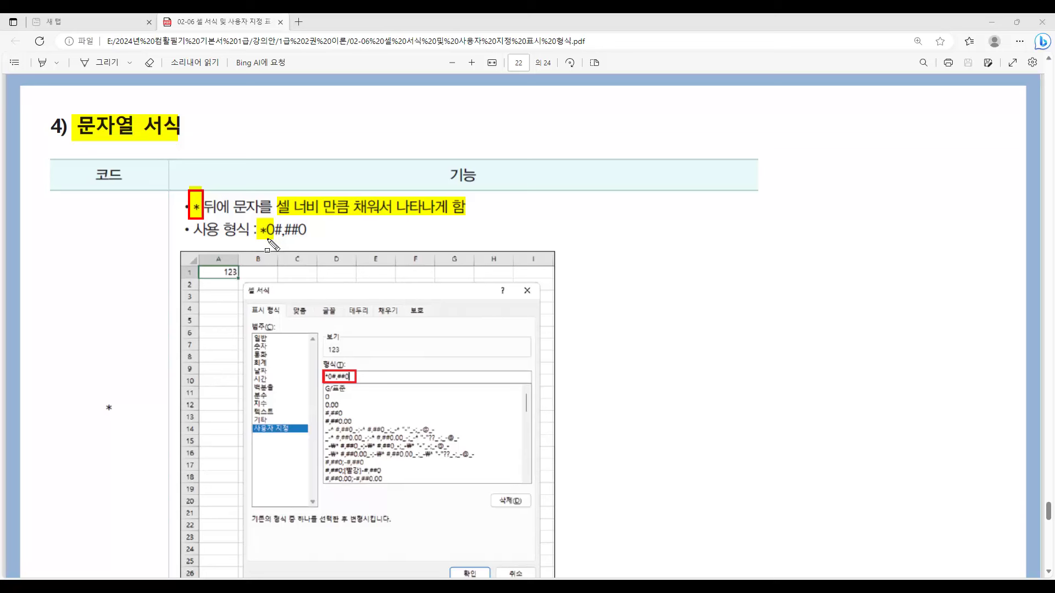
left_click_drag(260, 238, 266, 238)
key("Escape")
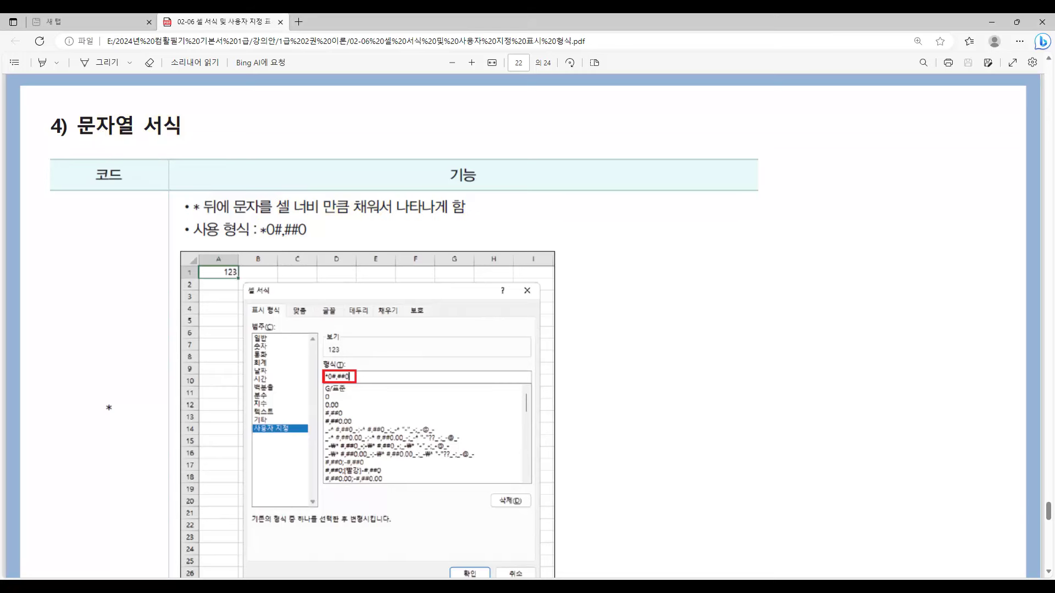
- Switch to the Excel workbook, check the stored value of cell C1, and widen column C
key("alt+Tab")
left_click(501, 187)
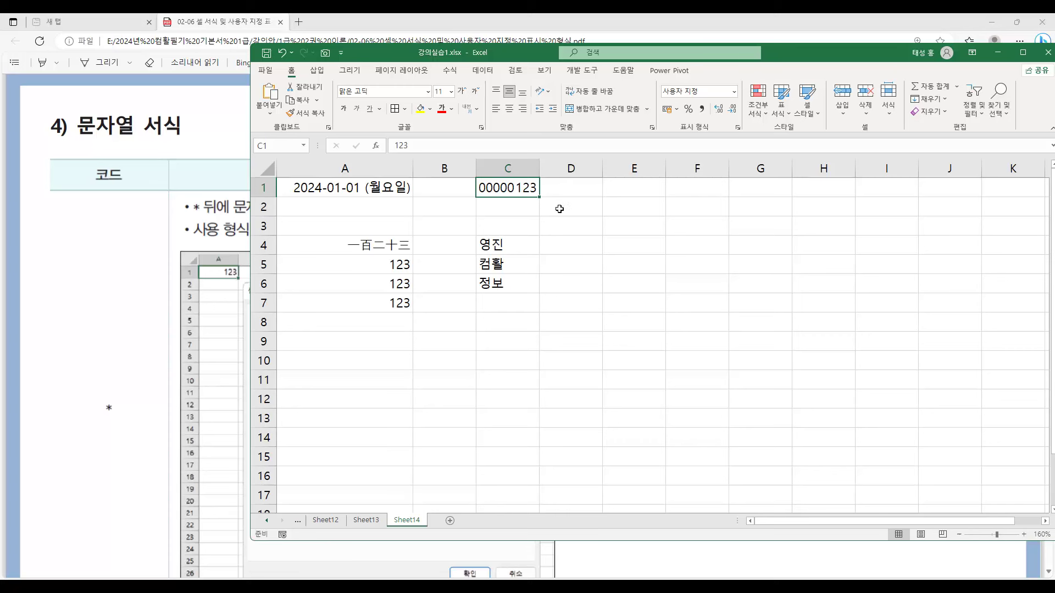
key("F2")
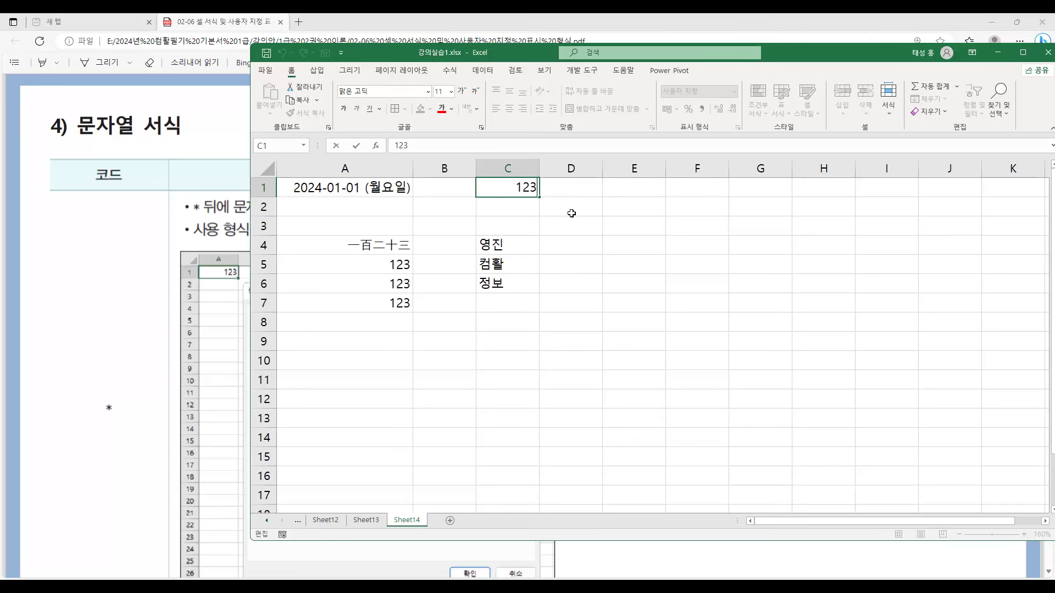
key("Return")
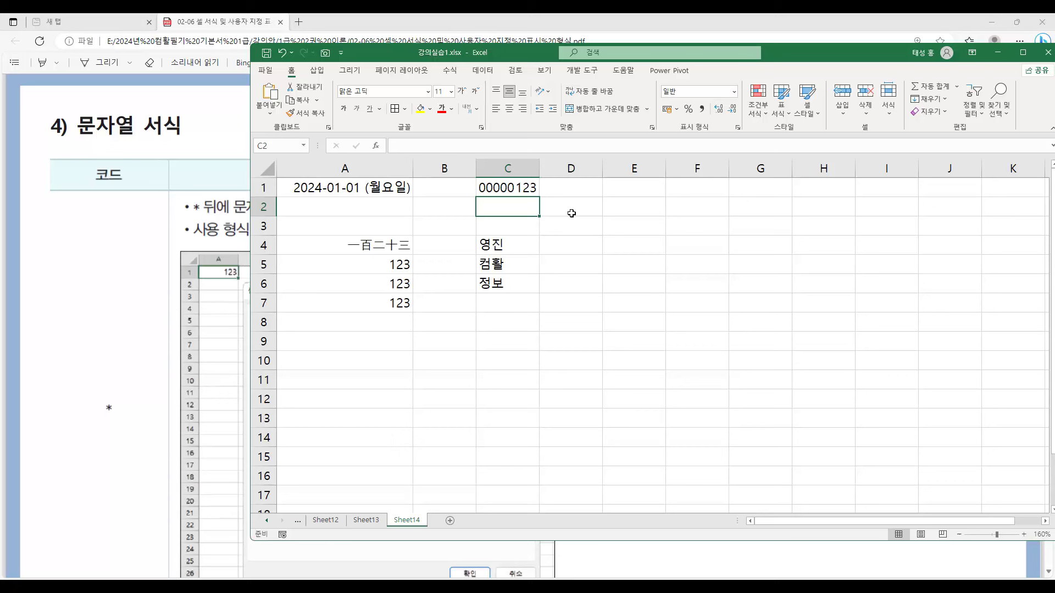
left_click_drag(539, 168, 613, 171)
- Change the custom number format of cell C1 to **#,##0 so that asterisks fill the cell width
left_click(548, 188)
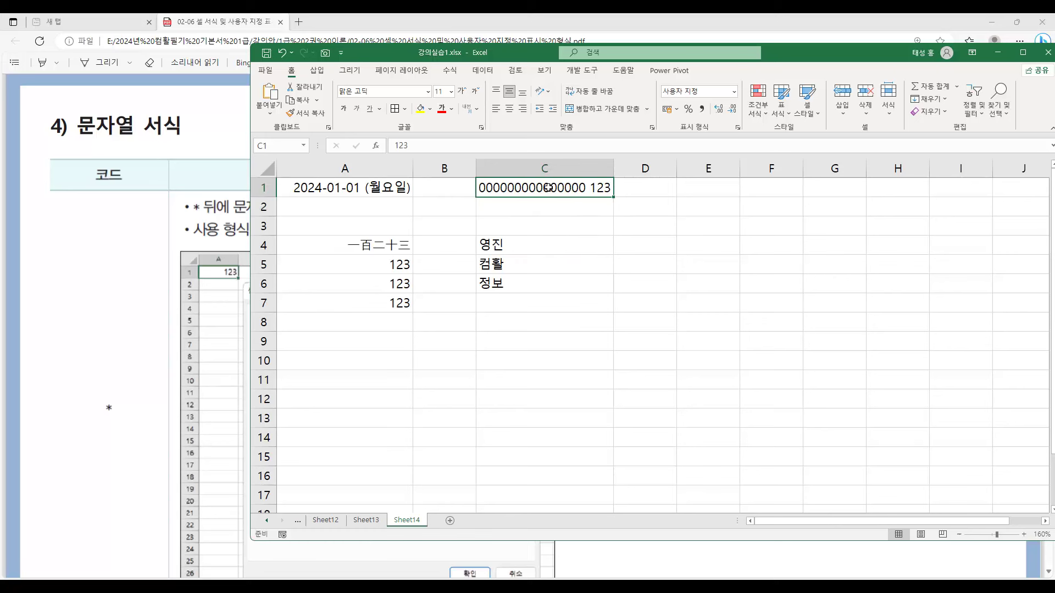
right_click(549, 188)
left_click(604, 426)
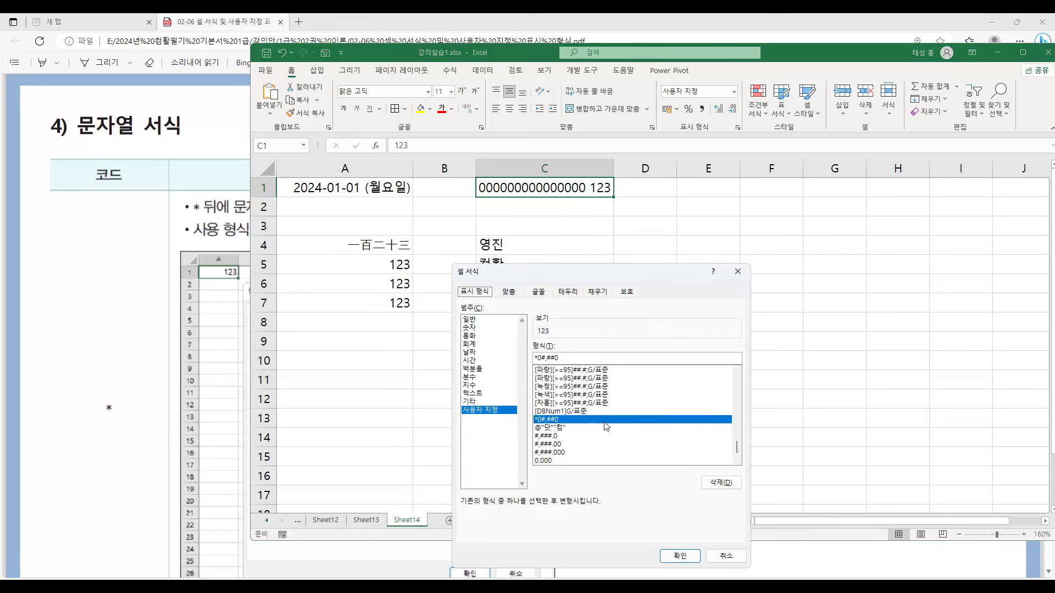
left_click_drag(606, 279, 697, 217)
left_click(664, 297)
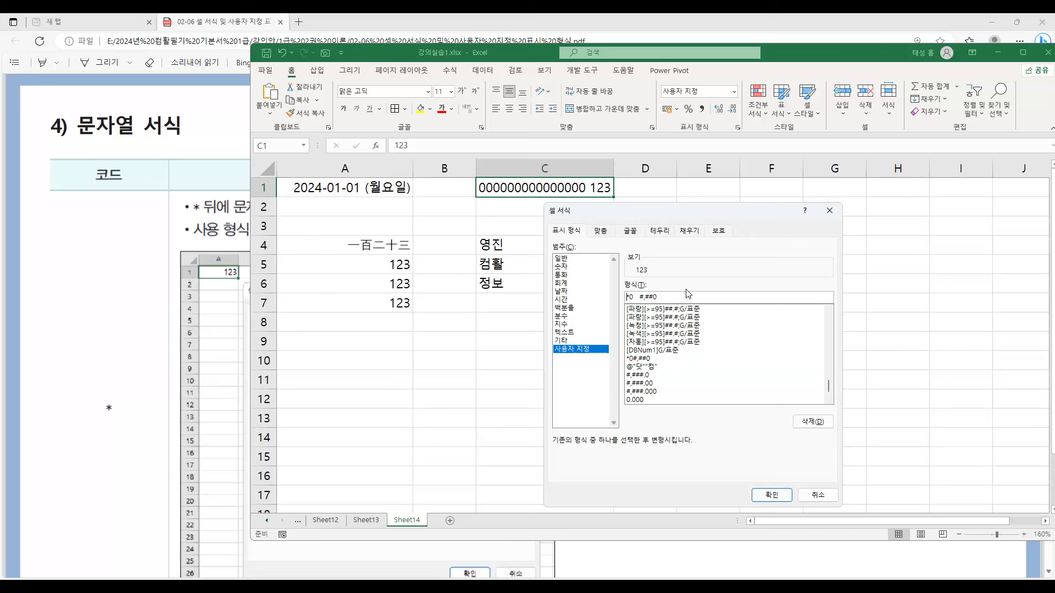
key("Delete")
key("Delete")
key("Delete")
key("Delete")
type("*")
left_click(771, 495)
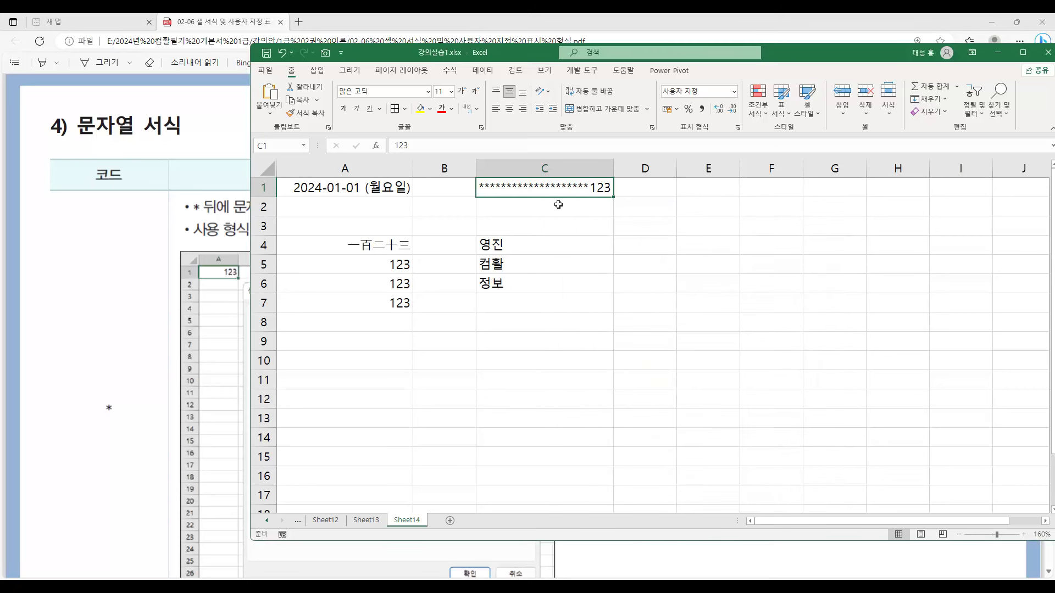
- Change cell C1's custom number format to *!#,##0 so that exclamation marks fill the cell
right_click(482, 196)
left_click(574, 425)
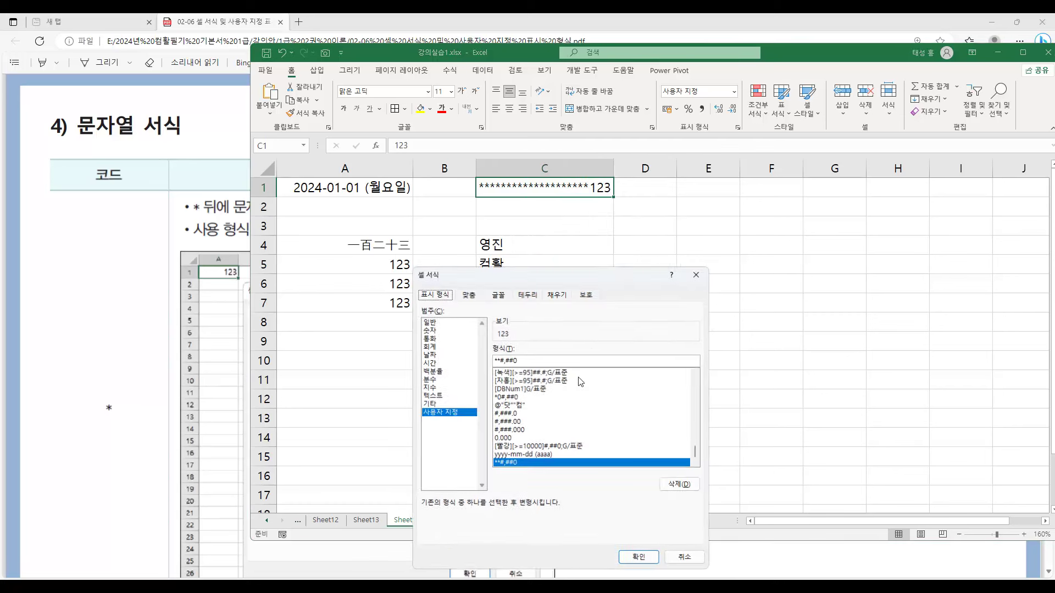
left_click(497, 360)
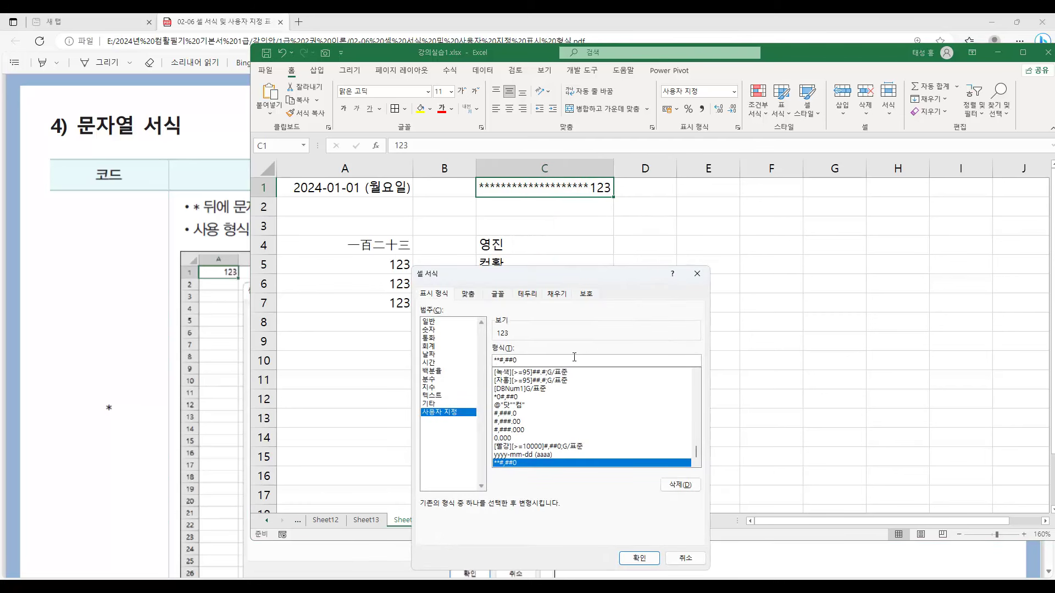
key("BackSpace")
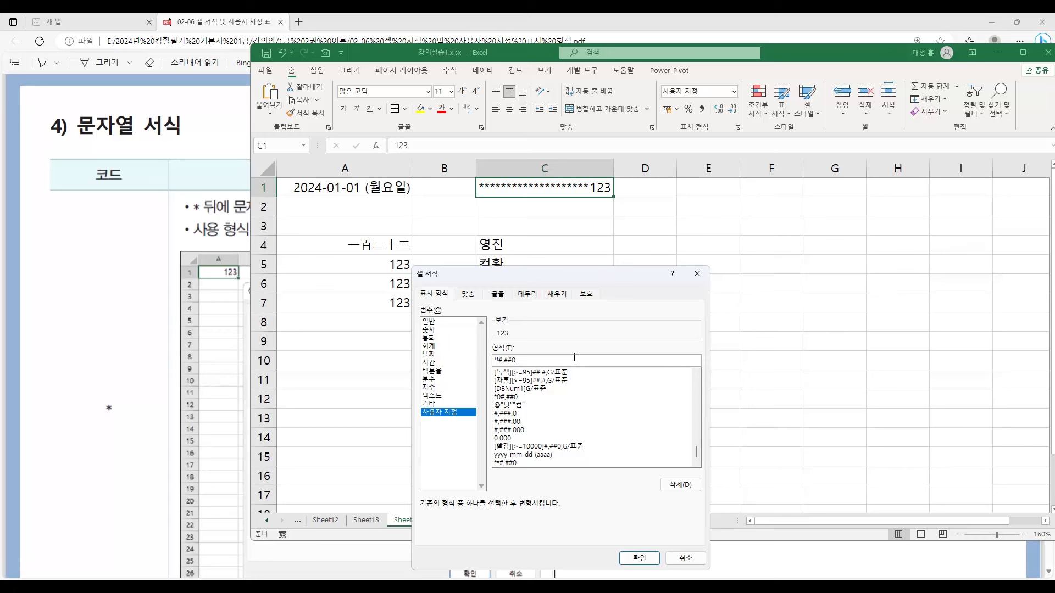
left_click(639, 559)
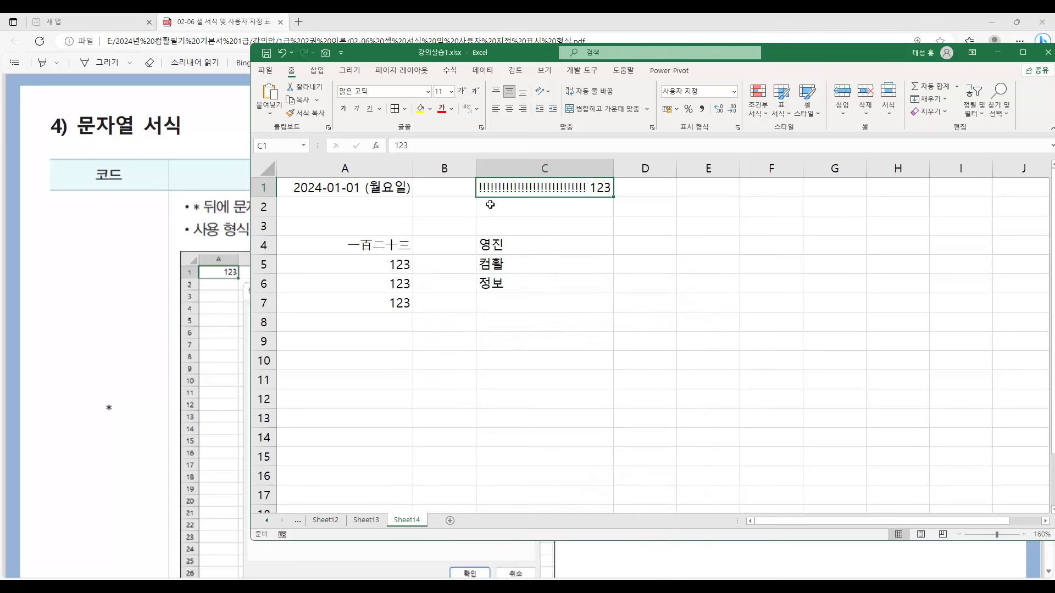
- Return to the PDF, go to the @ code section of the string formats, and highlight and box the @ code
left_click(998, 52)
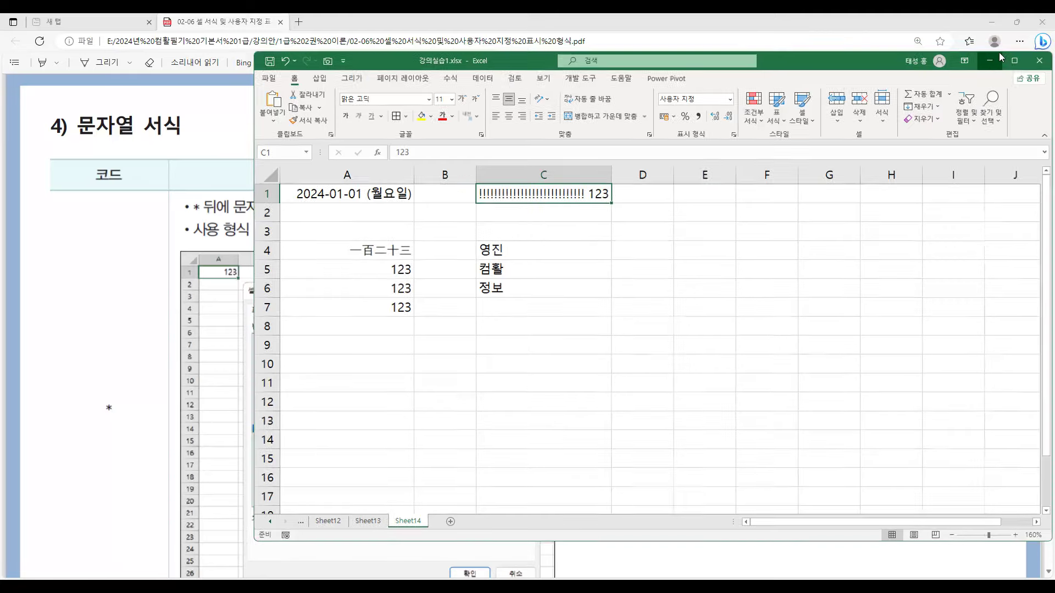
scroll(621, 259, "down", 4)
scroll(615, 282, "down", 5)
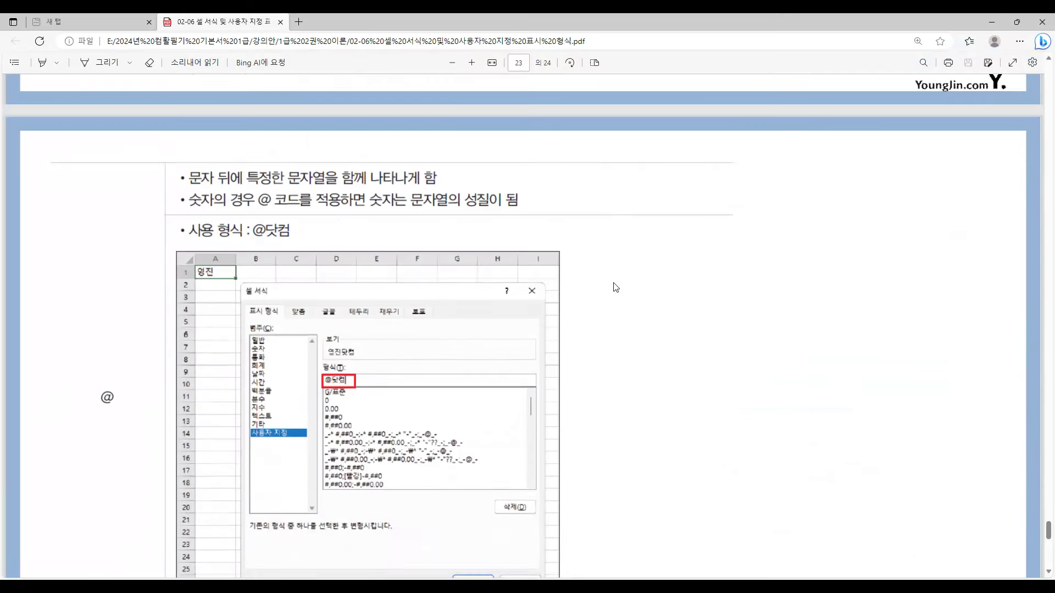
scroll(616, 288, "down", 3)
scroll(616, 287, "up", 1)
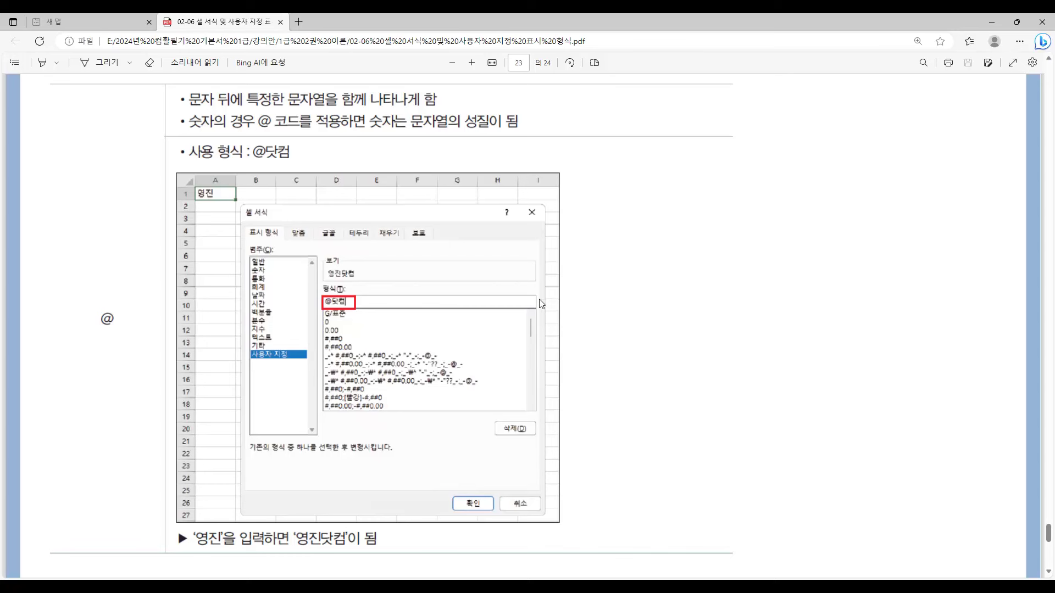
mouse_move(91, 297)
left_mouse_down()
mouse_move(108, 331)
mouse_move(125, 337)
left_mouse_up()
left_click_drag(90, 299, 132, 344)
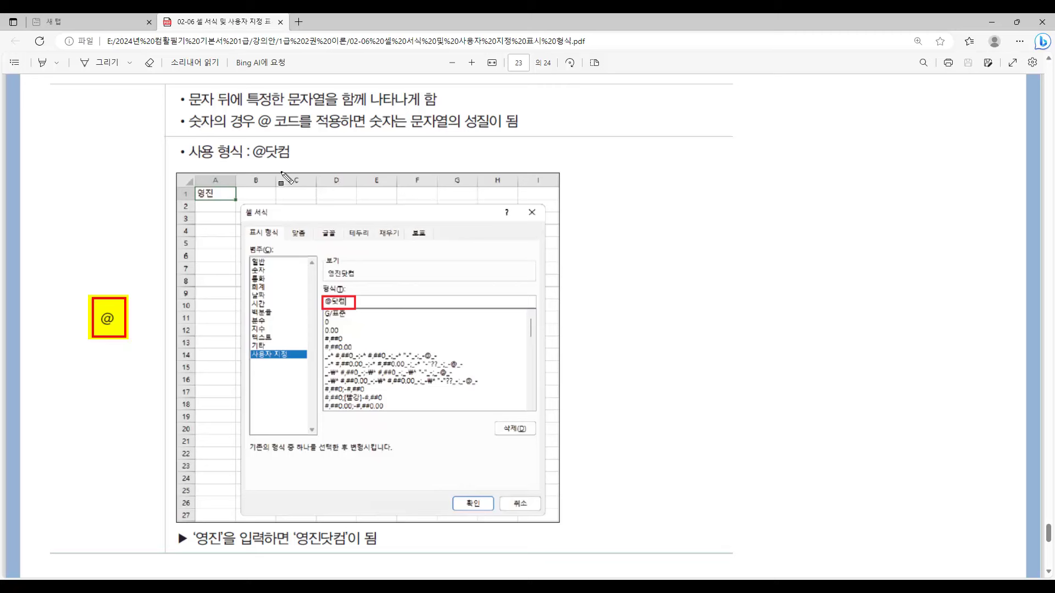
left_click_drag(189, 98, 429, 108)
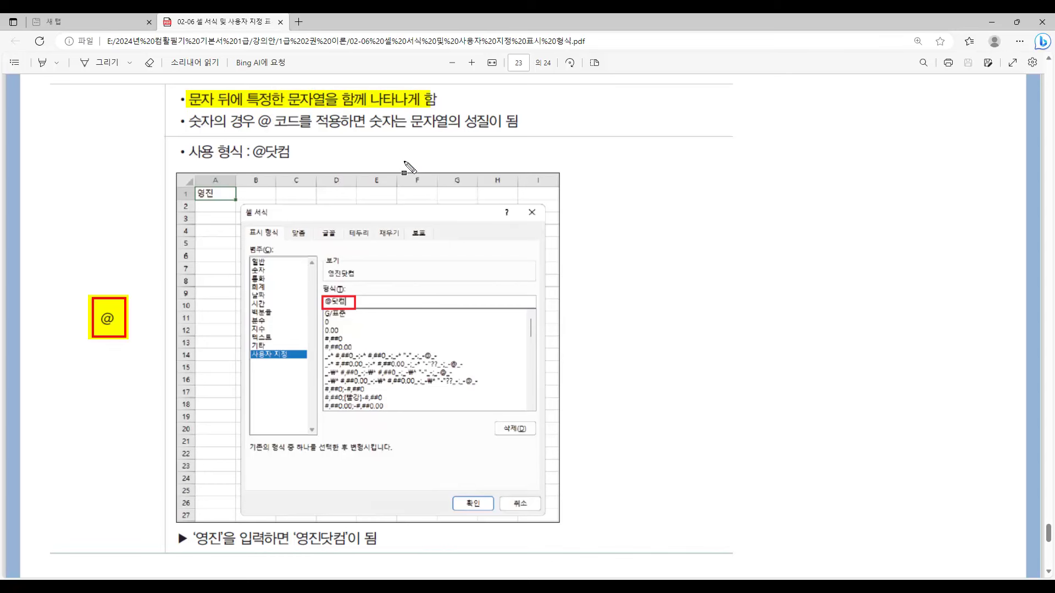
left_click_drag(193, 188, 238, 221)
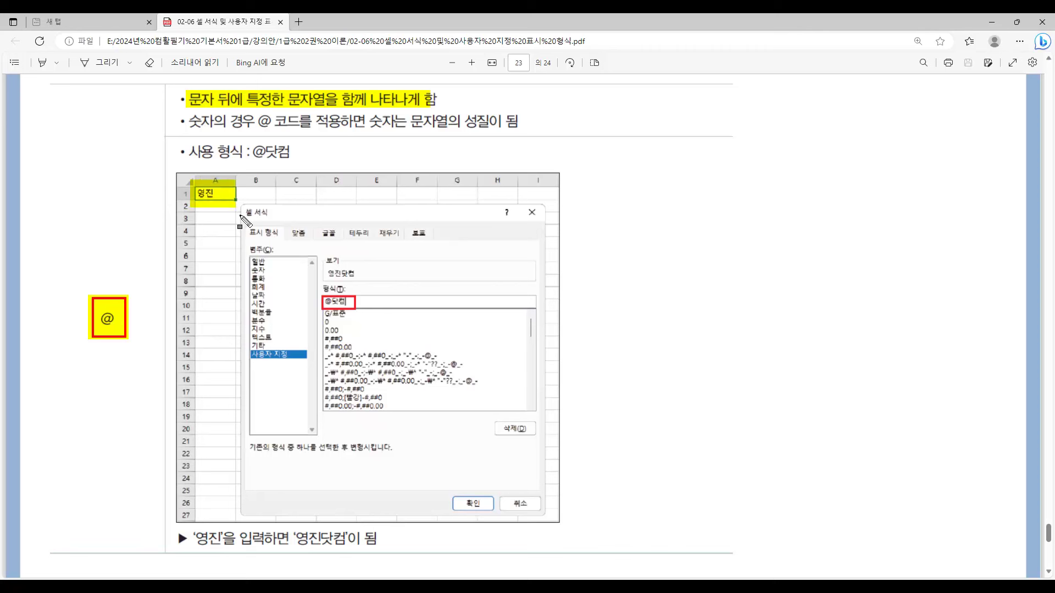
mouse_move(319, 290)
left_mouse_down()
mouse_move(330, 310)
mouse_move(359, 319)
left_mouse_up()
left_click_drag(247, 151, 296, 164)
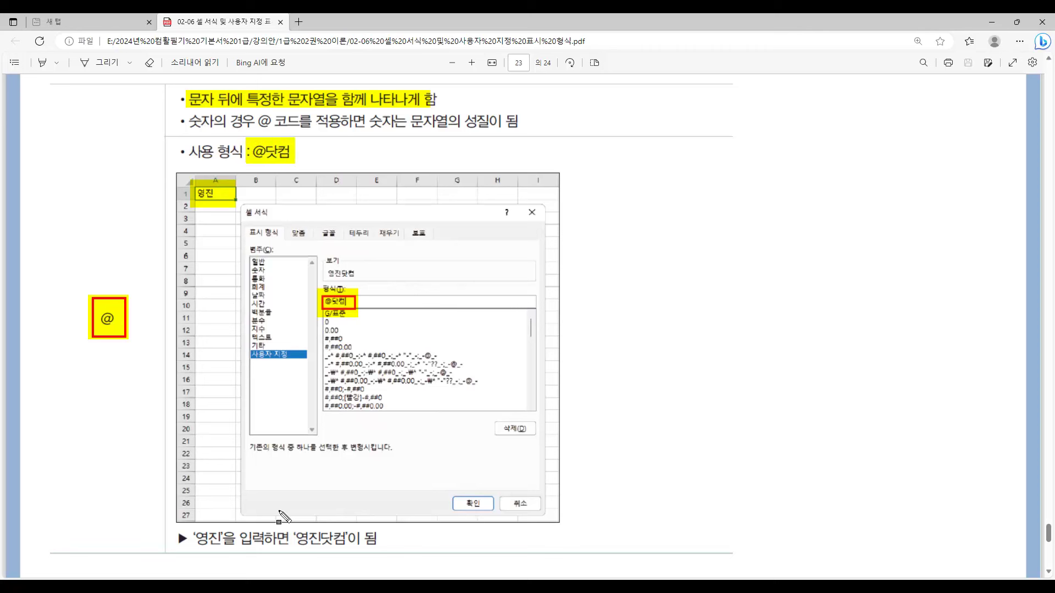
left_click_drag(279, 513, 356, 553)
key("Escape")
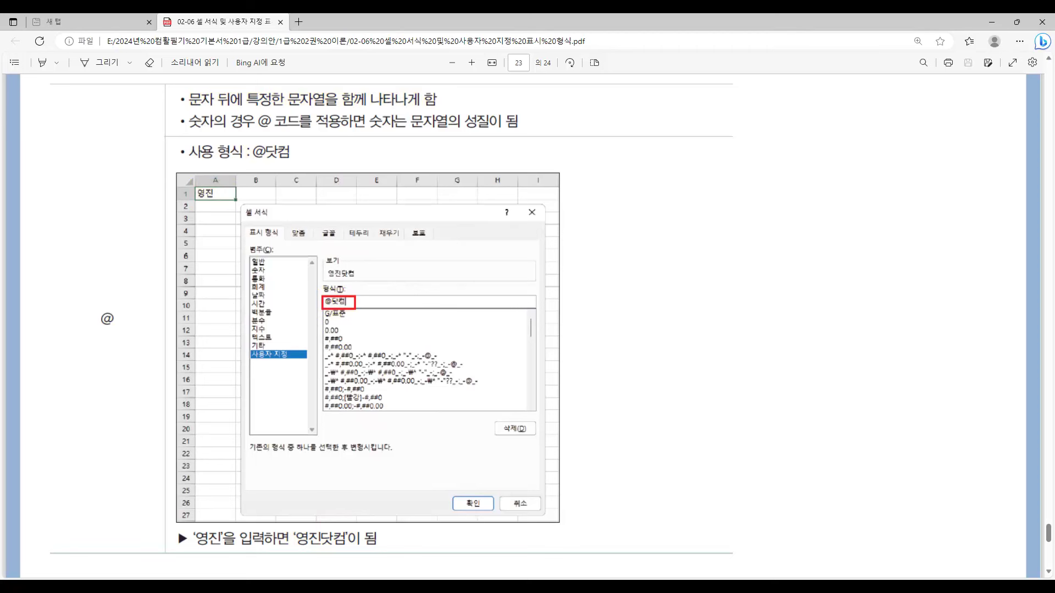
key("alt+Tab")
left_click(515, 246)
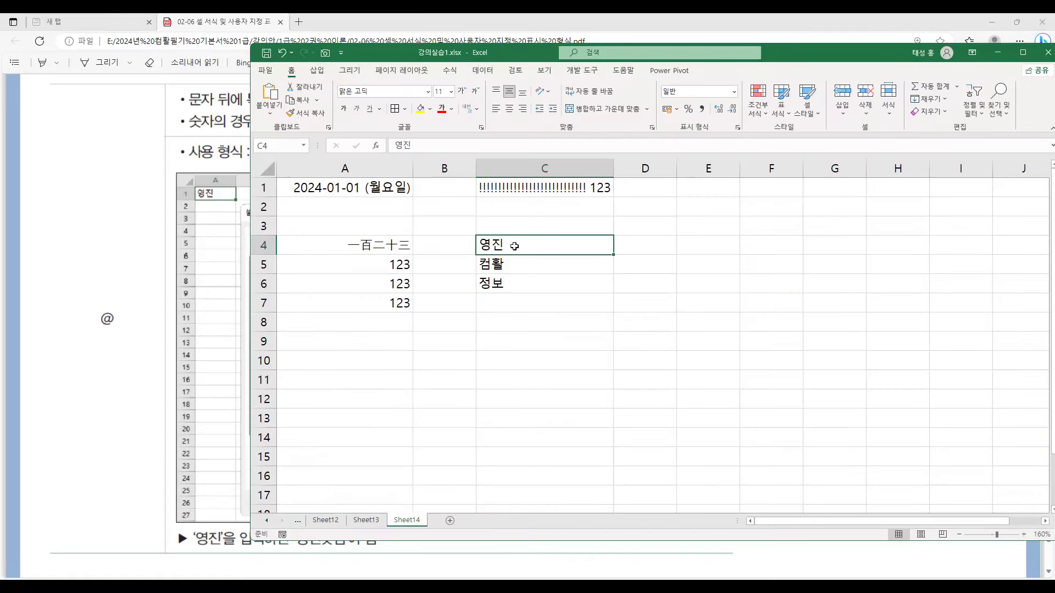
left_click(504, 263)
left_click(505, 281)
left_click_drag(507, 242, 510, 277)
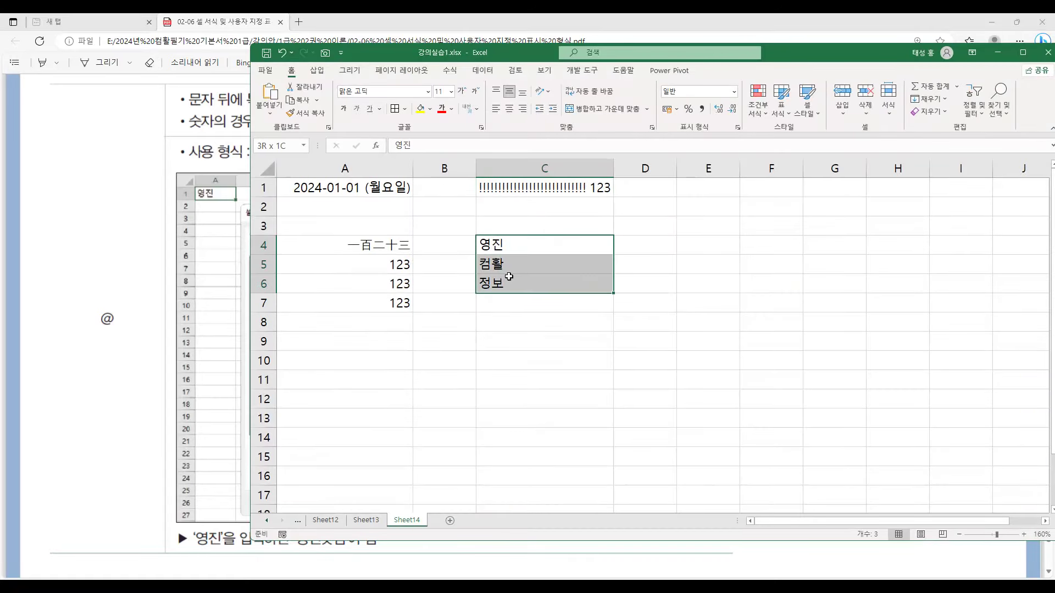
right_click(518, 266)
left_click(606, 507)
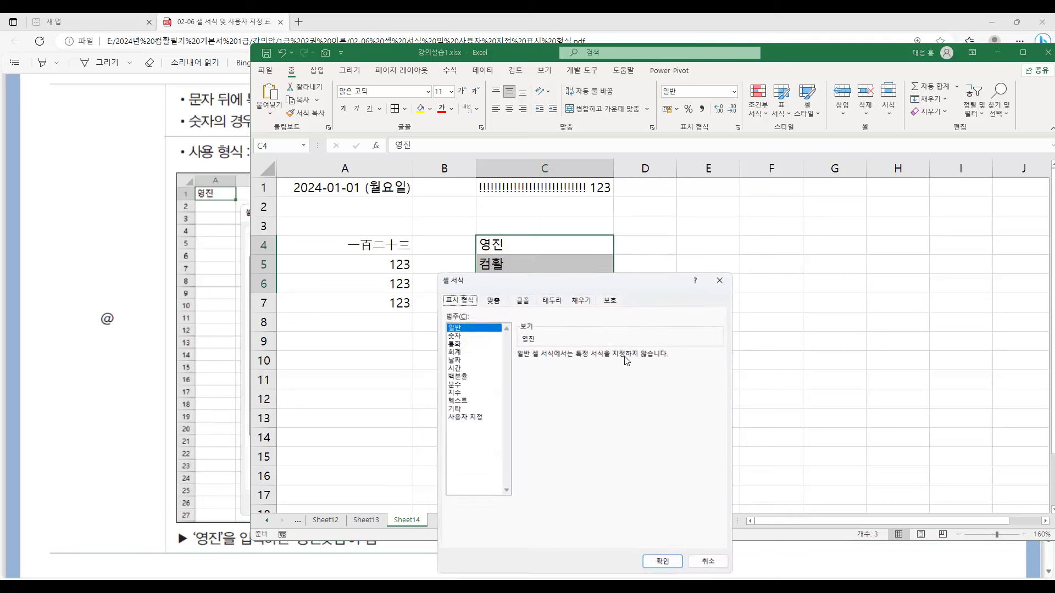
left_click_drag(589, 280, 782, 185)
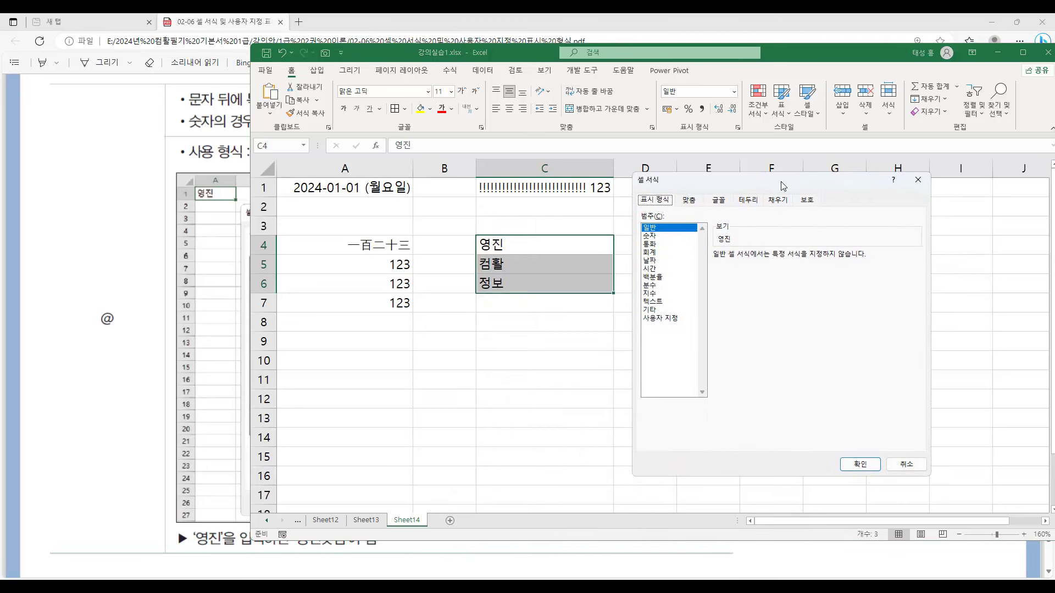
left_click(680, 319)
double_click(741, 269)
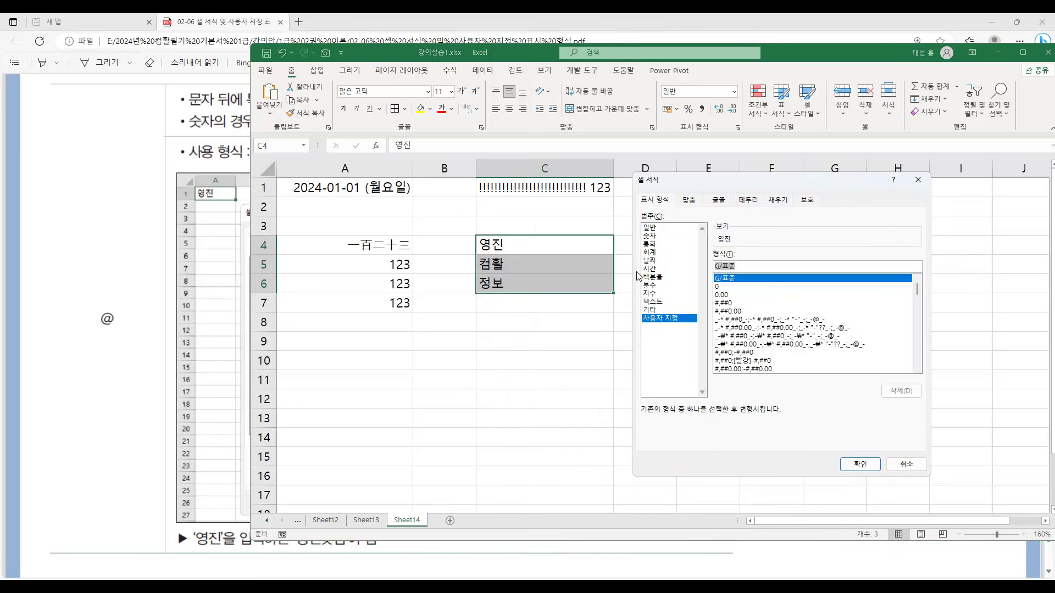
type("@")
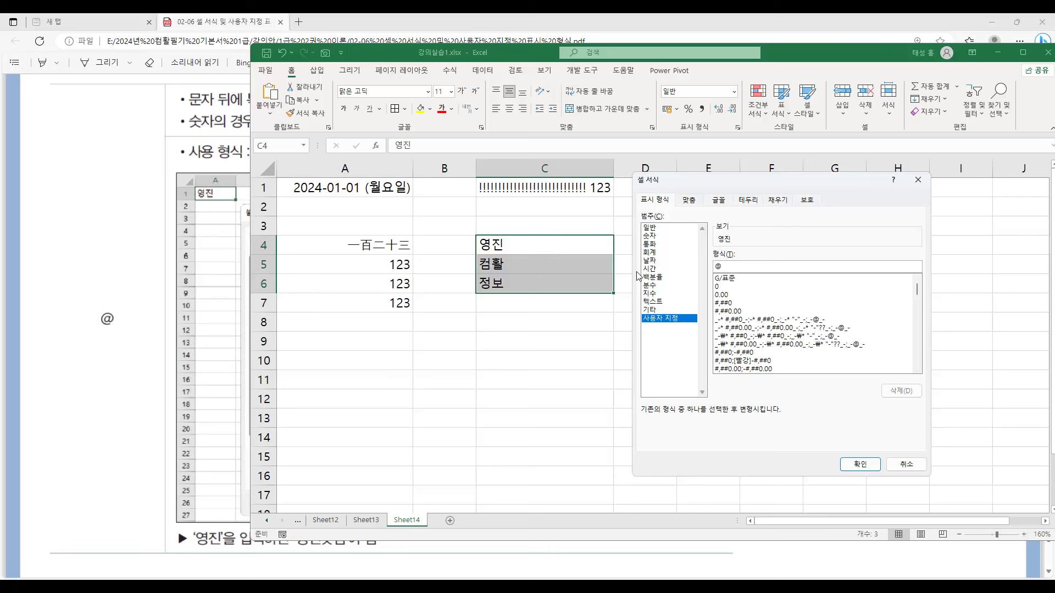
type("ㄷㅏㅅㅋㅓㅁ")
left_click(860, 464)
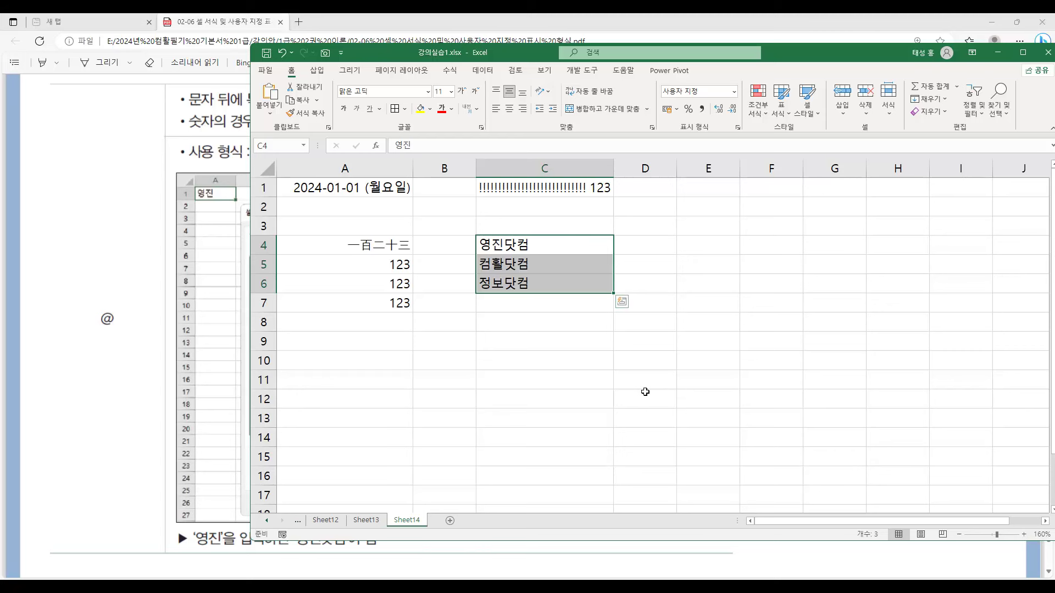
left_click(997, 52)
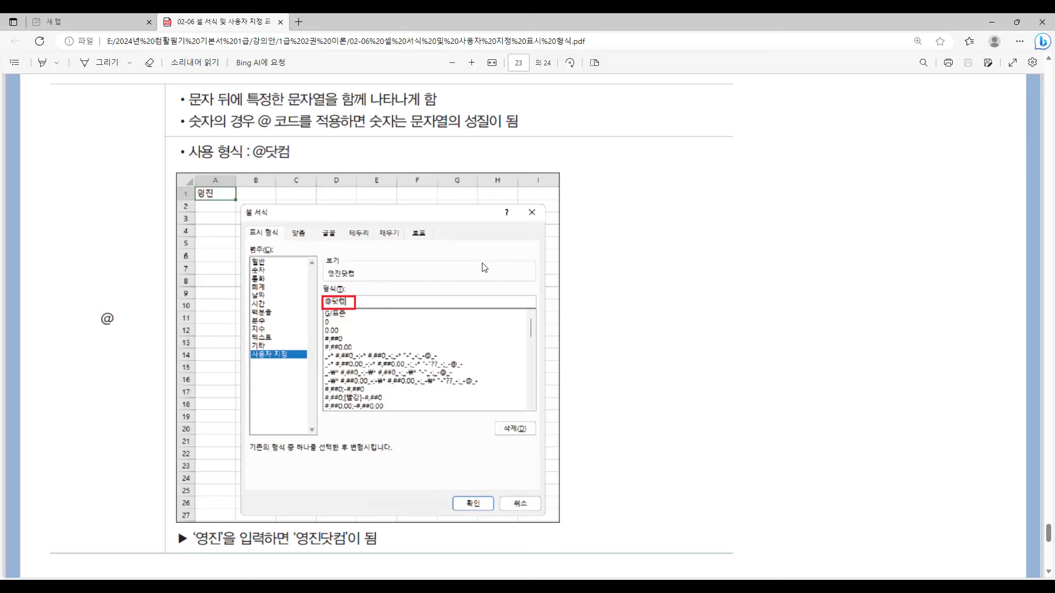
- Go to section 5) 기타 and highlight [범주]-[기타], 숫자(한자), 숫자(한자-갖은자) and 숫자(한글) in its description
scroll(485, 268, "down", 10)
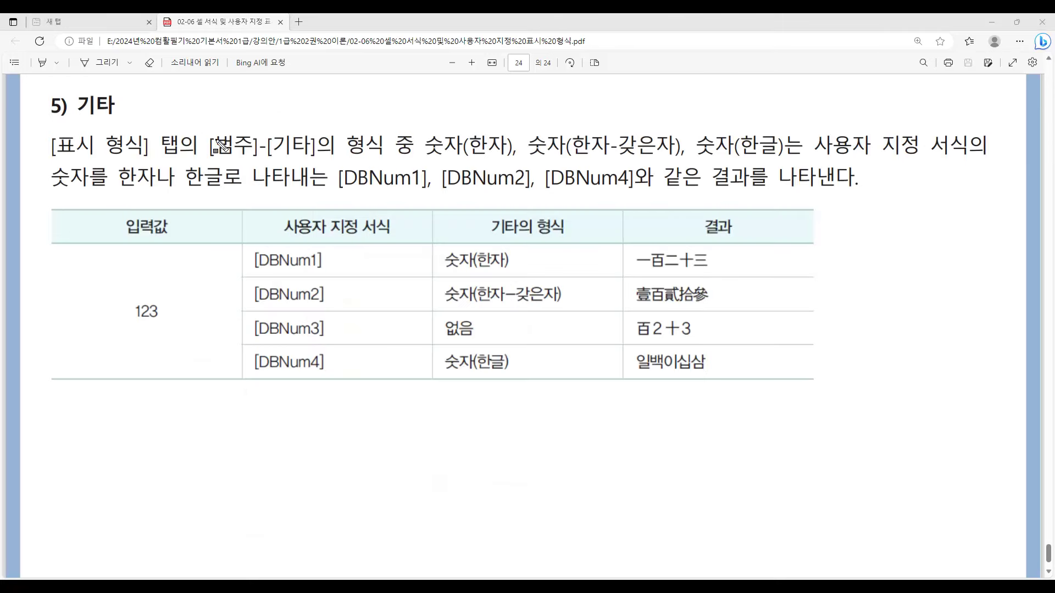
left_click_drag(213, 134, 316, 159)
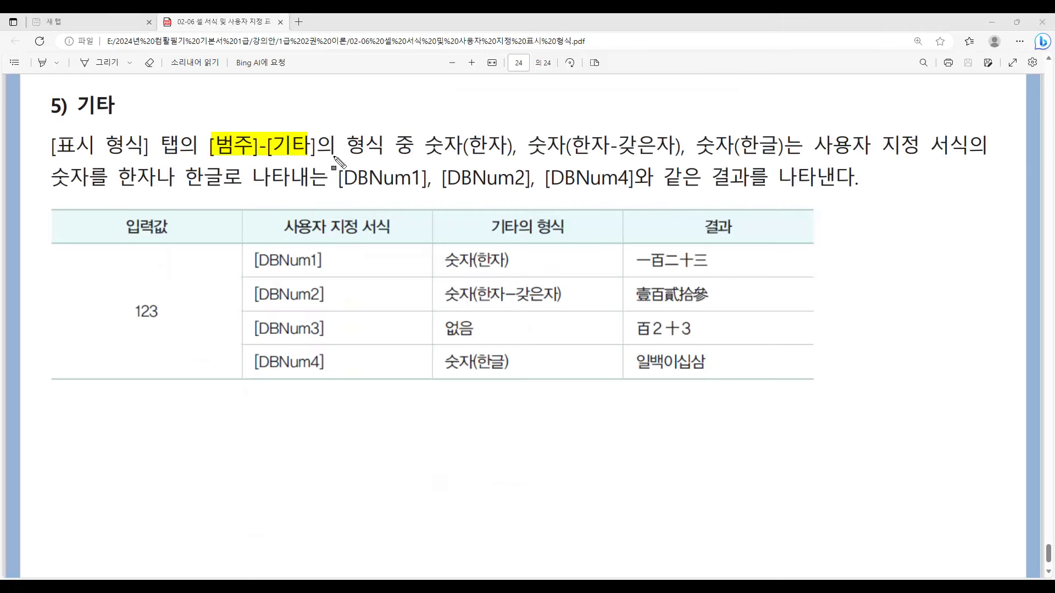
left_click_drag(426, 144, 673, 160)
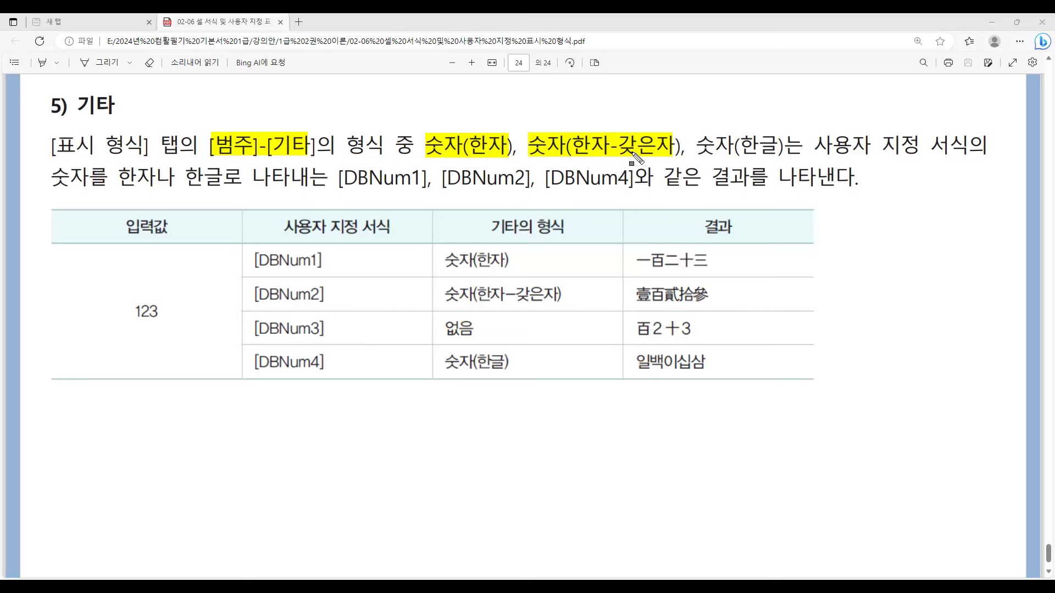
left_click_drag(697, 144, 779, 160)
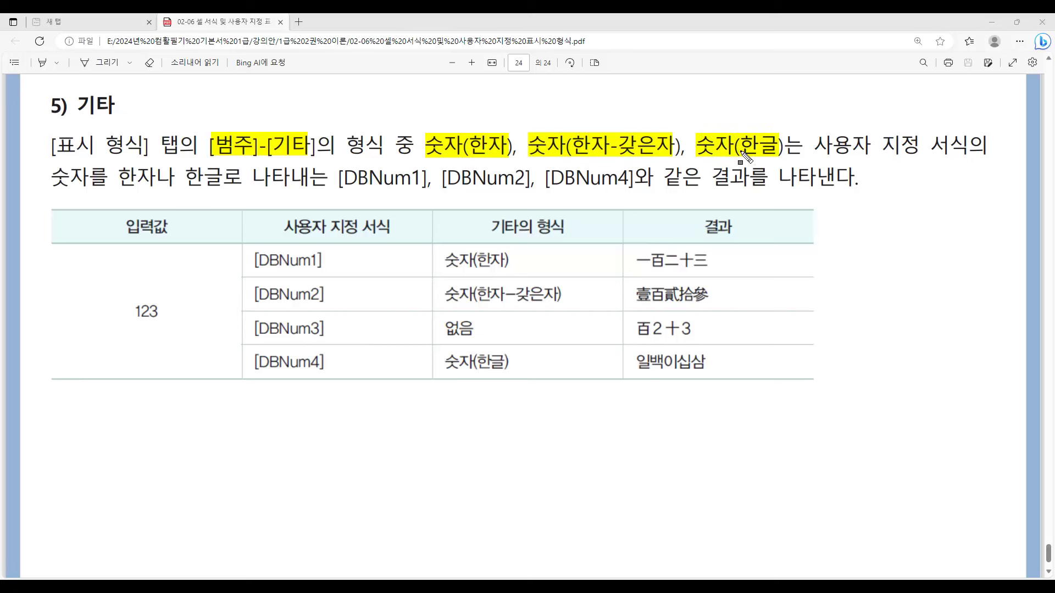
- Highlight the table's input value 123 and the format names and results in the DBNum1, DBNum2 and DBNum4 rows
left_click_drag(111, 286, 189, 345)
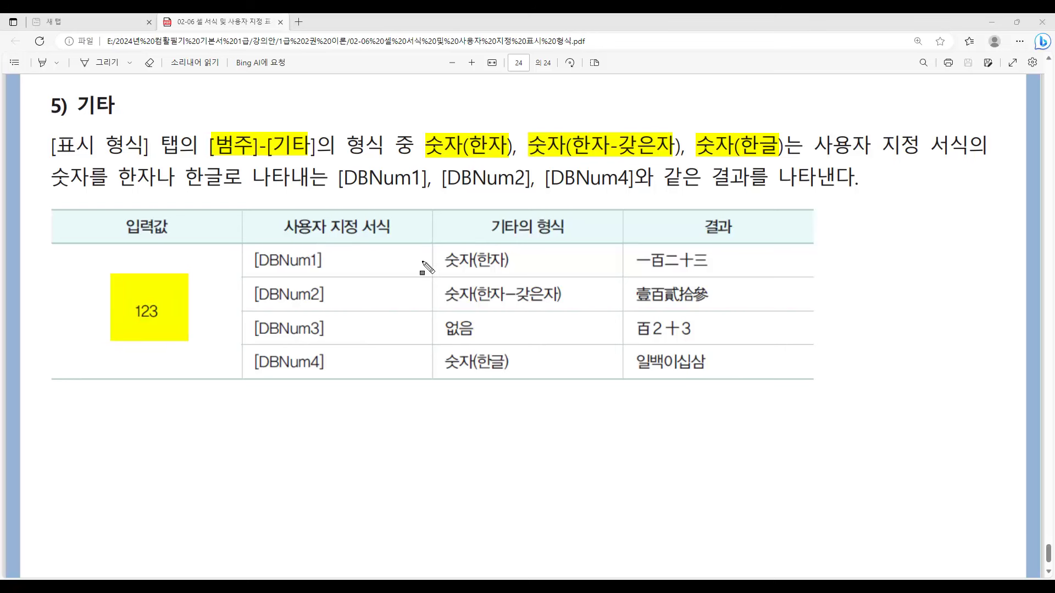
left_click_drag(442, 257, 516, 272)
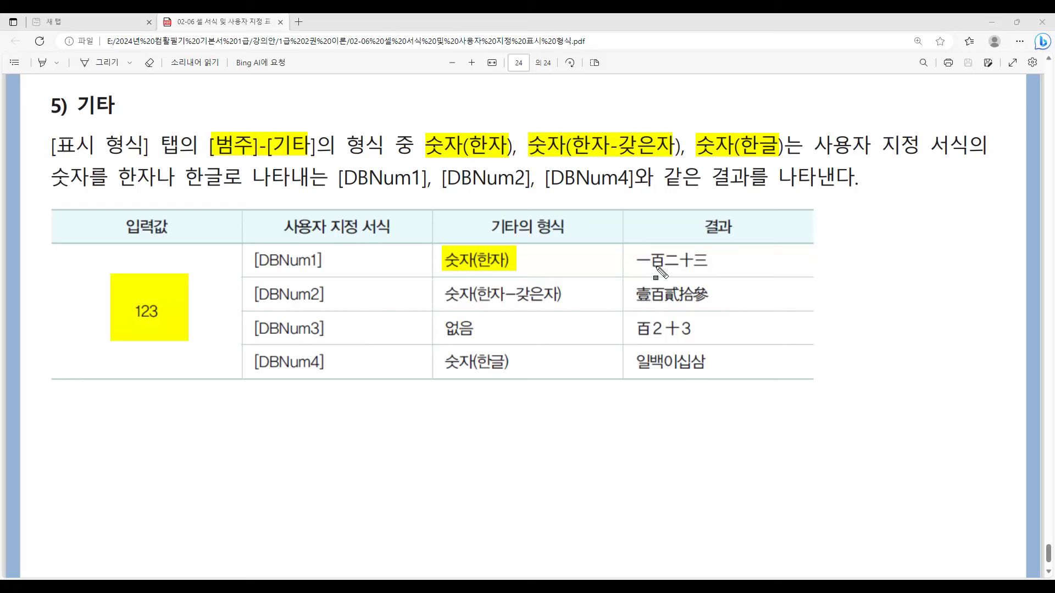
mouse_move(630, 260)
left_mouse_down()
mouse_move(660, 275)
mouse_move(710, 275)
left_mouse_up()
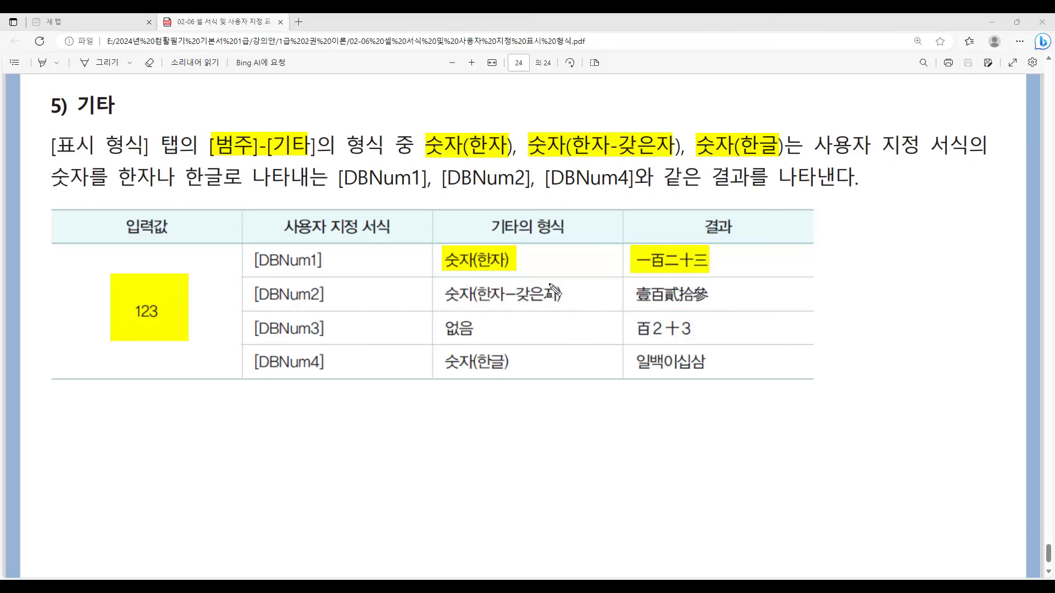
left_click_drag(442, 301, 566, 304)
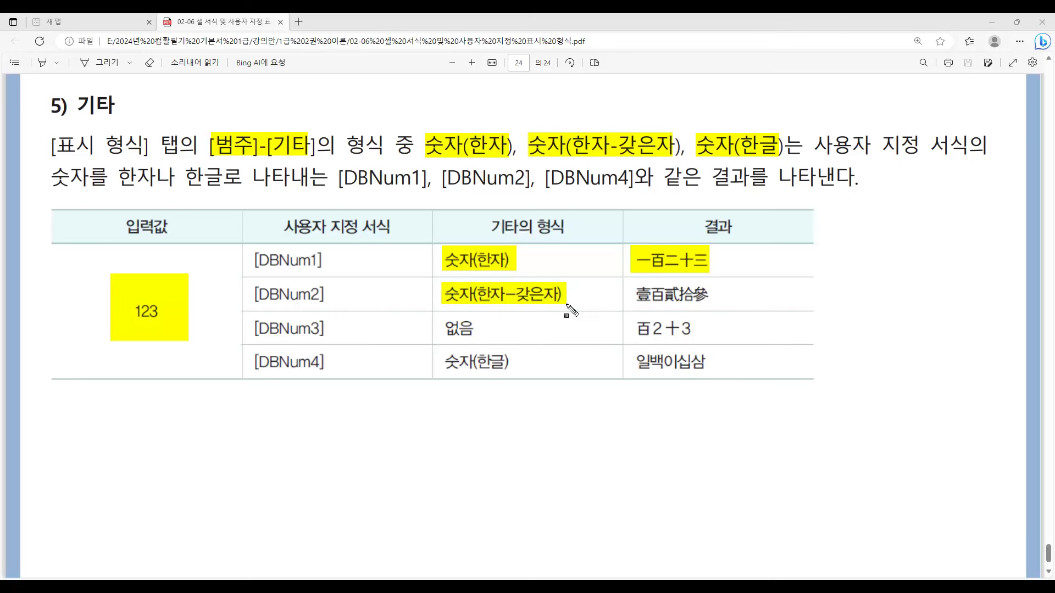
left_click_drag(630, 302, 710, 306)
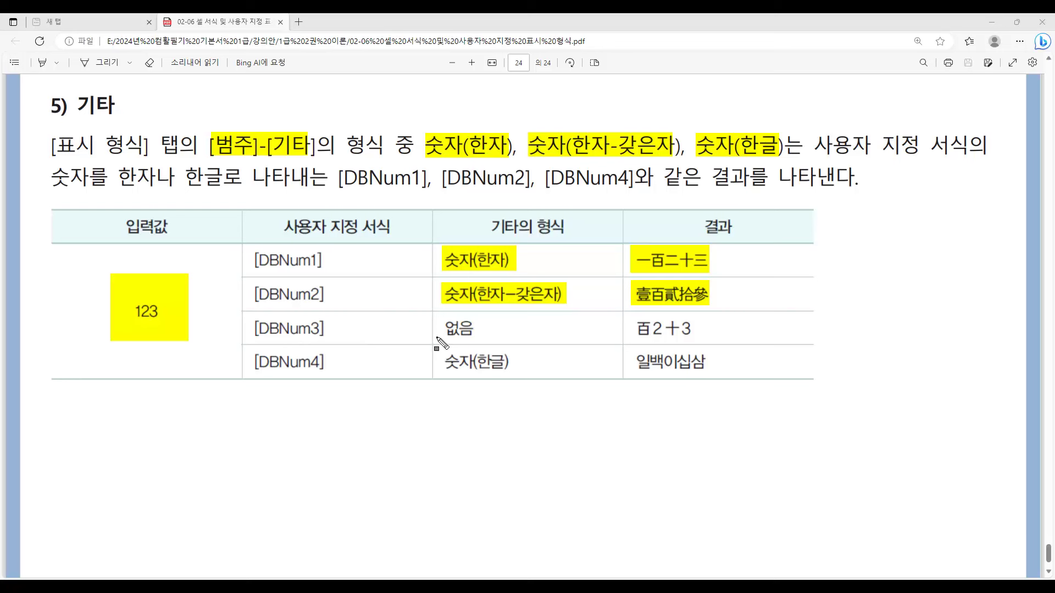
left_click_drag(438, 358, 510, 376)
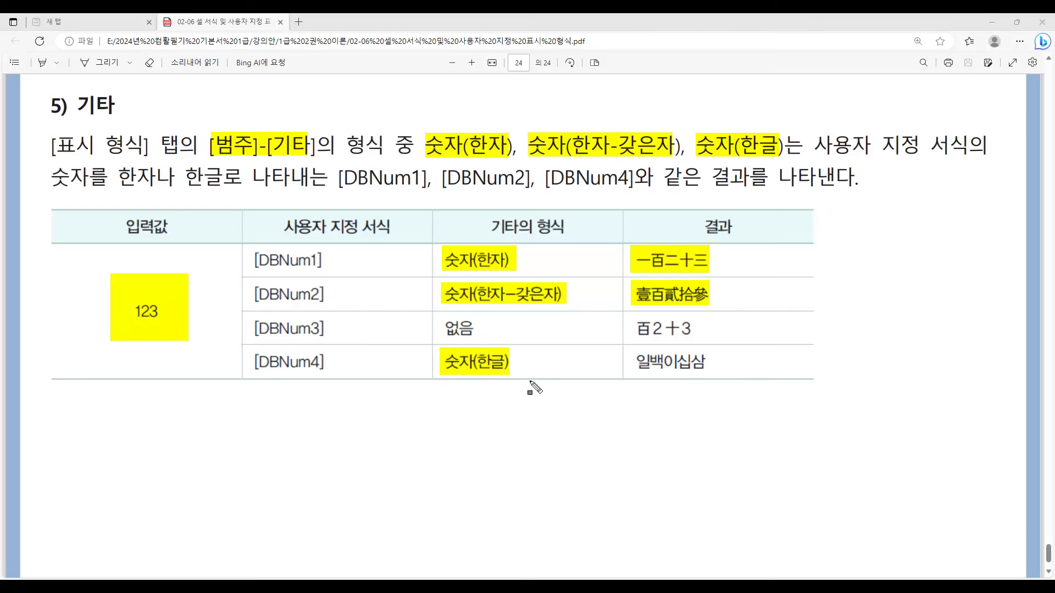
left_click_drag(633, 375, 706, 375)
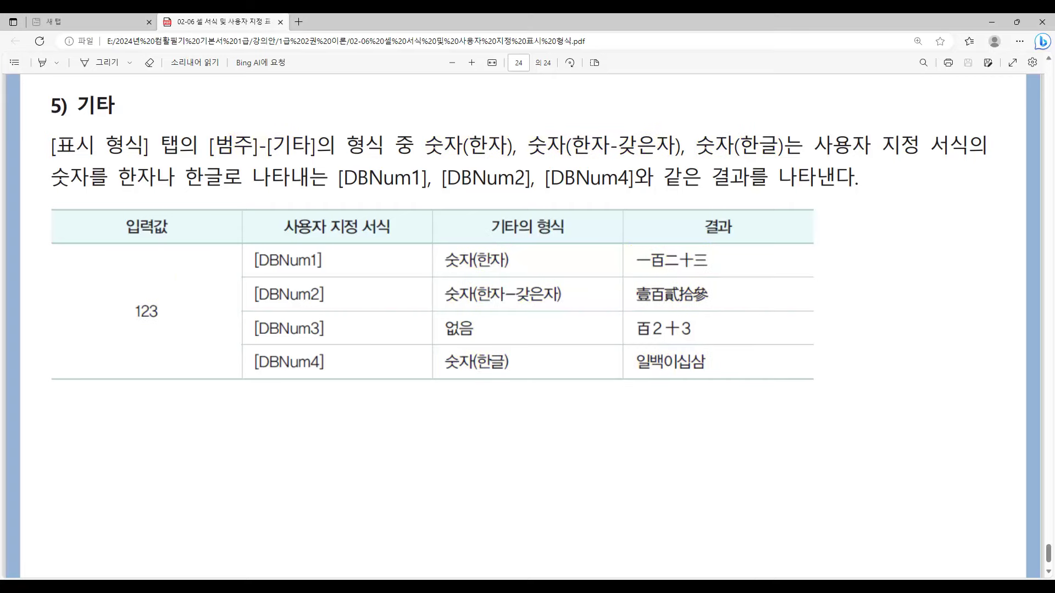
- Switch to the Excel workbook, examine the formats in cell A4's 기타 number category, and leave without applying any
key("alt+Tab")
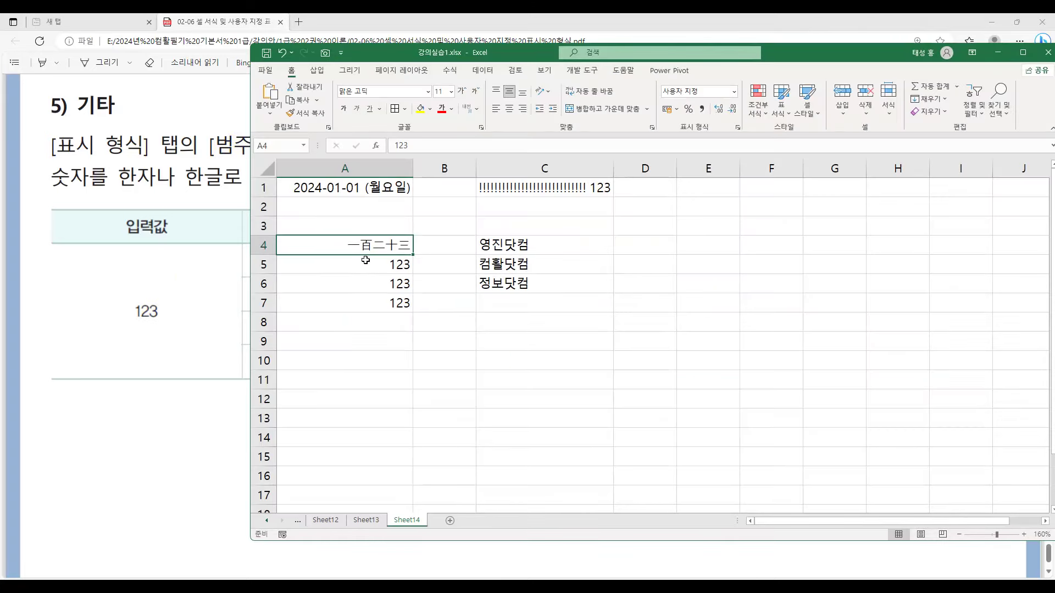
right_click(358, 243)
left_click(406, 480)
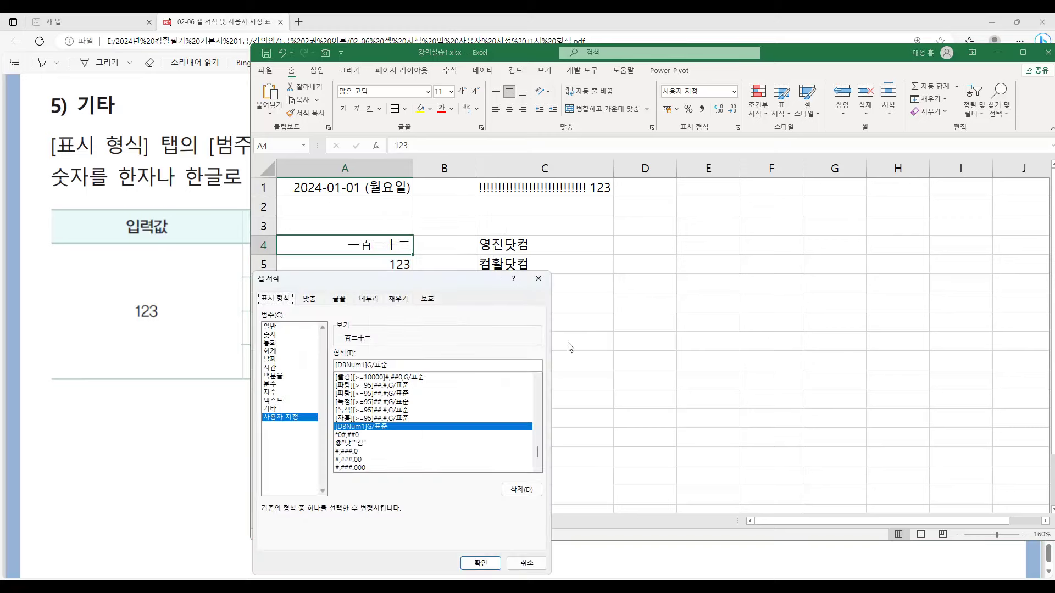
left_click_drag(485, 280, 801, 176)
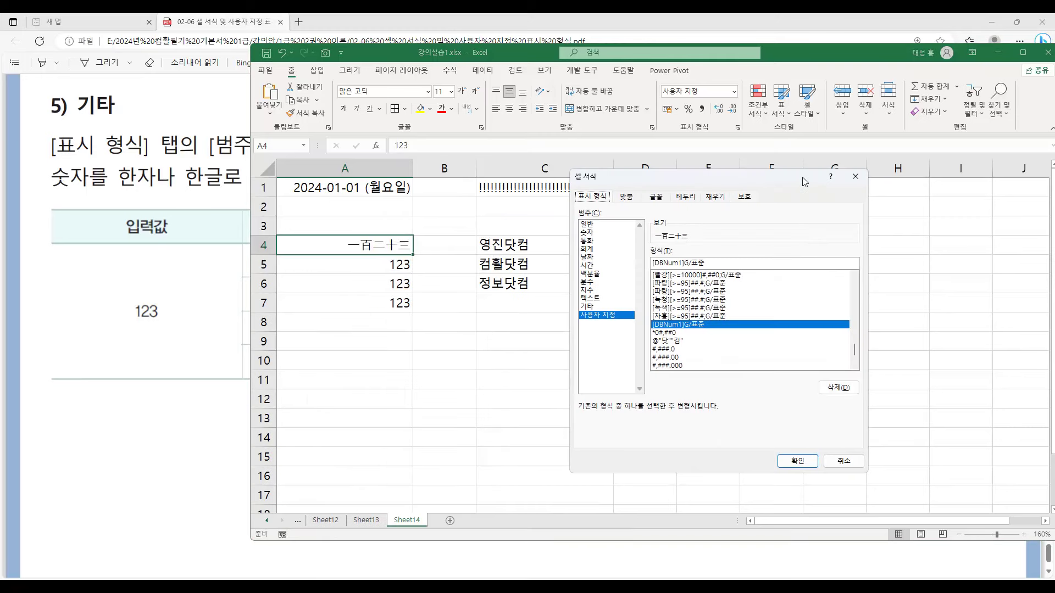
left_click(588, 307)
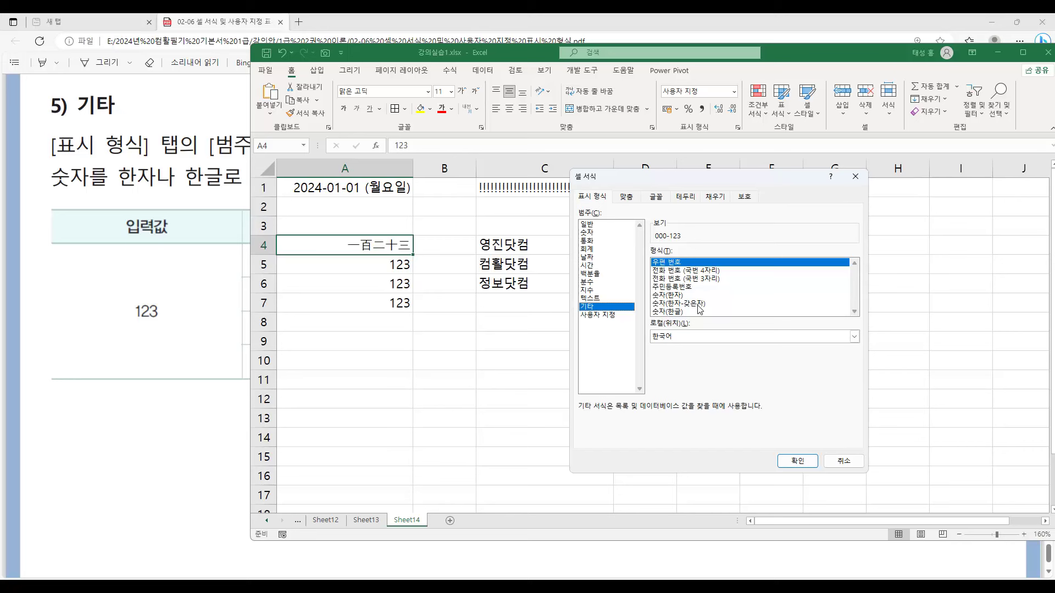
left_click(830, 459)
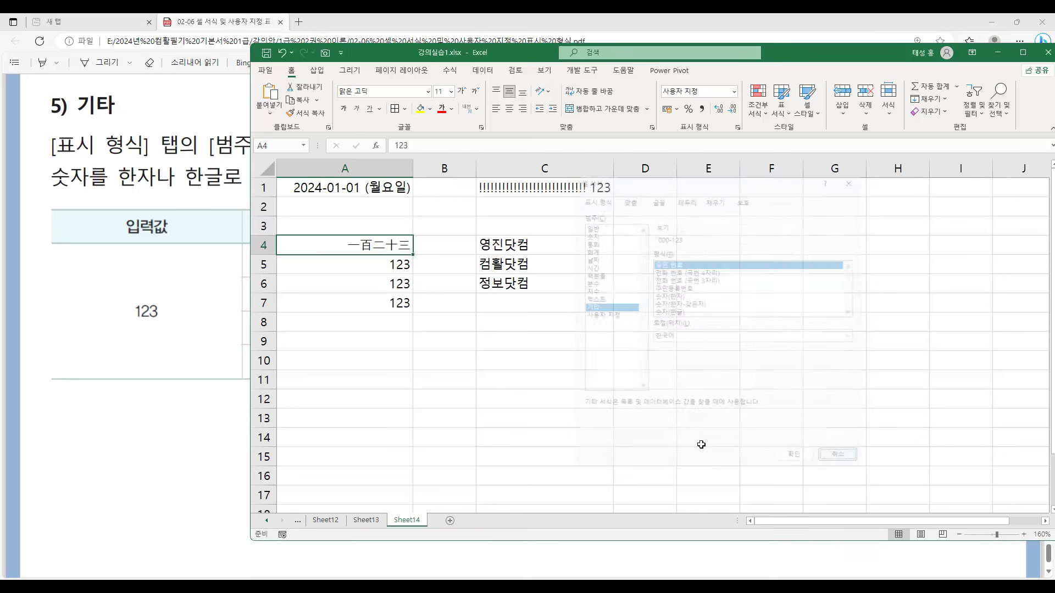
- Format cell A5 with the 숫자(한자) type from the 기타 number category
left_click(352, 380)
right_click(385, 267)
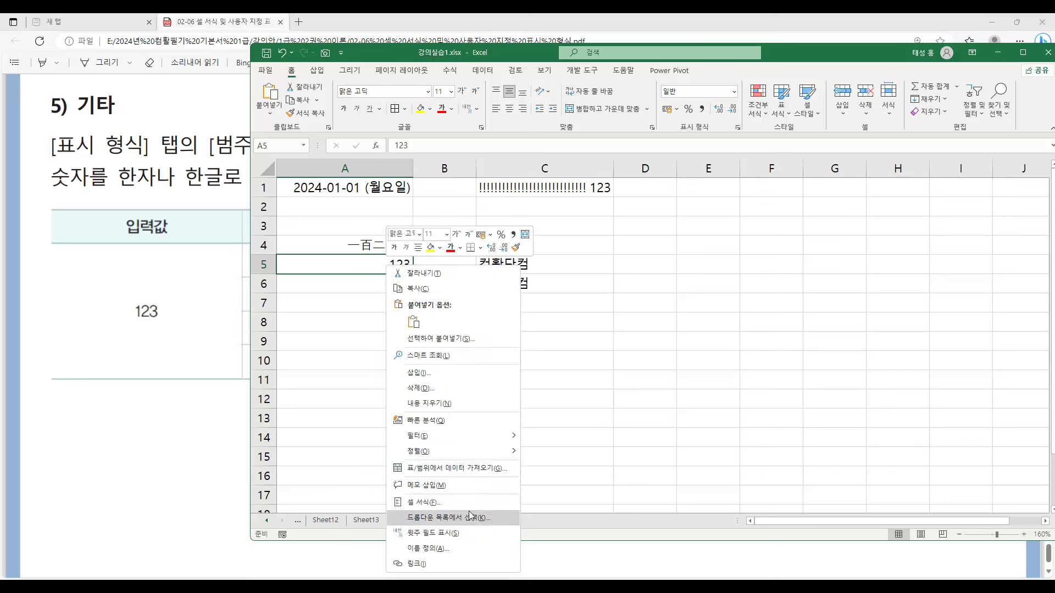
left_click(427, 503)
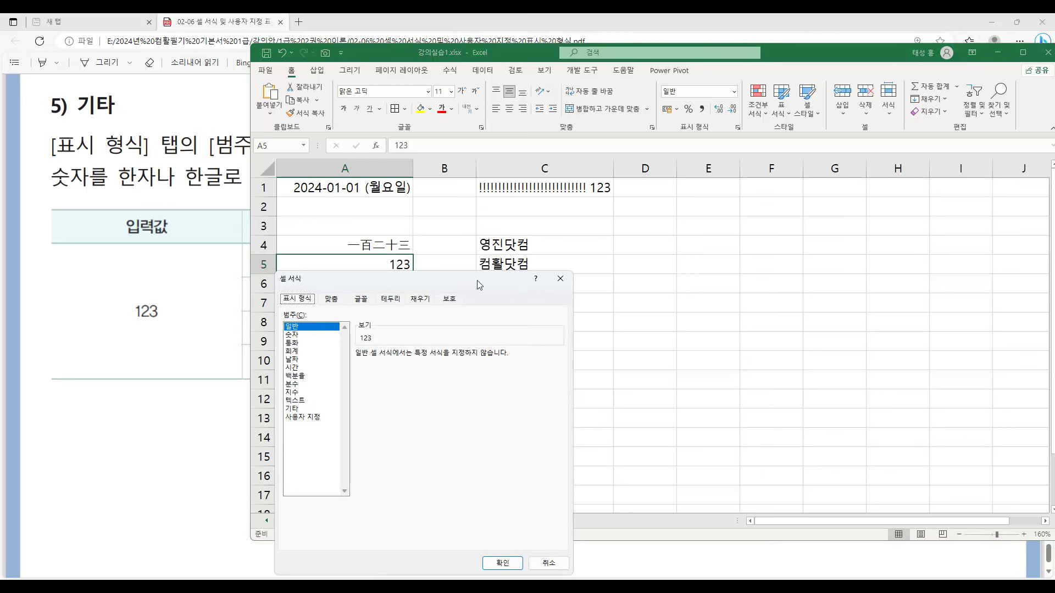
left_click(446, 300)
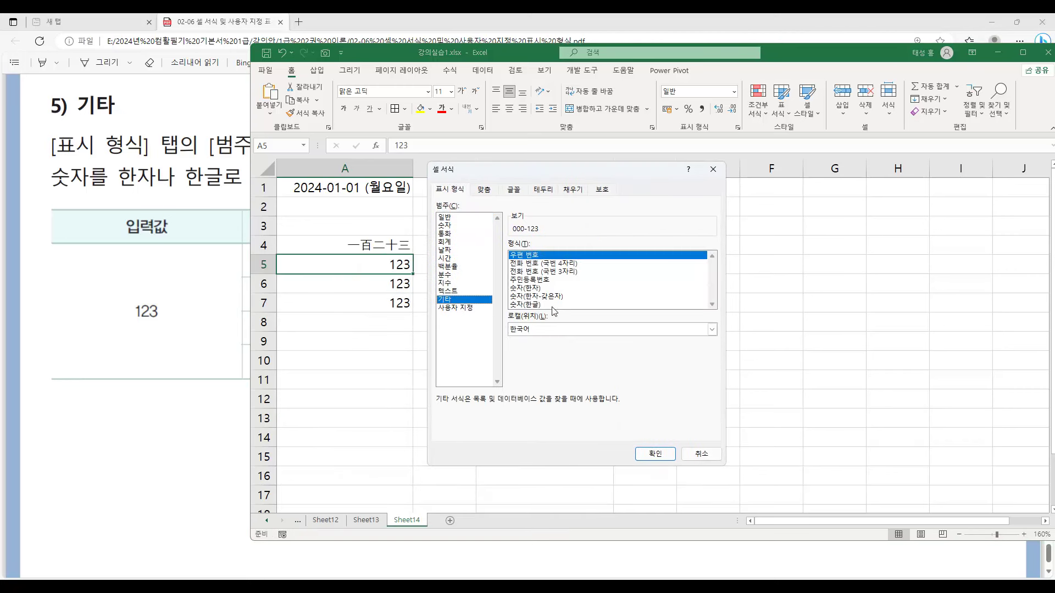
left_click(533, 288)
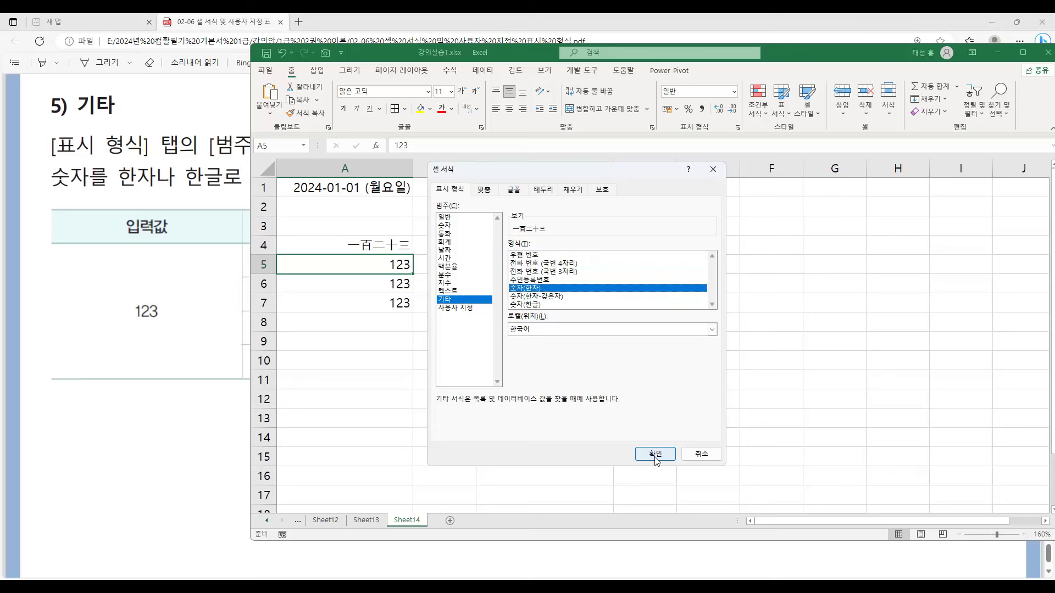
left_click(653, 454)
- Format cell A6 with the 숫자(한자-갖은자) type from the 기타 number category
right_click(403, 286)
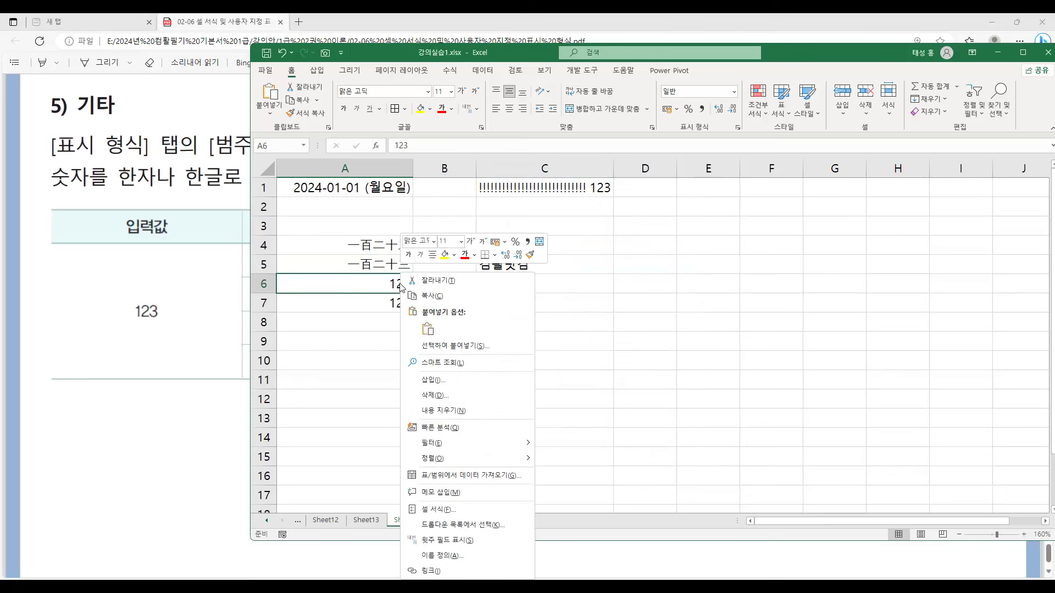
left_click(511, 509)
left_click_drag(478, 279, 588, 151)
left_click(425, 281)
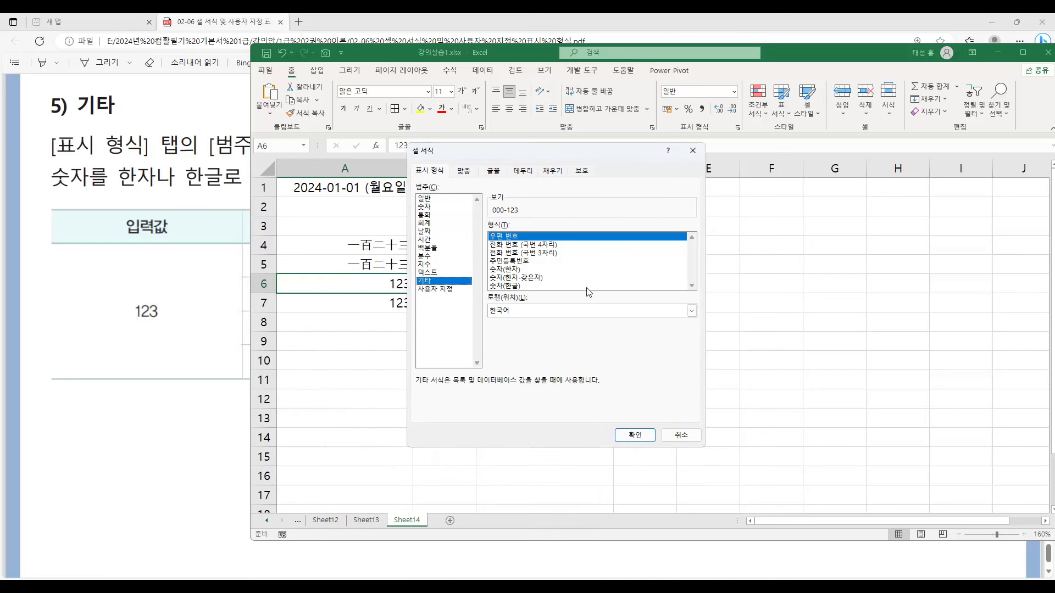
left_click(530, 279)
left_click(634, 435)
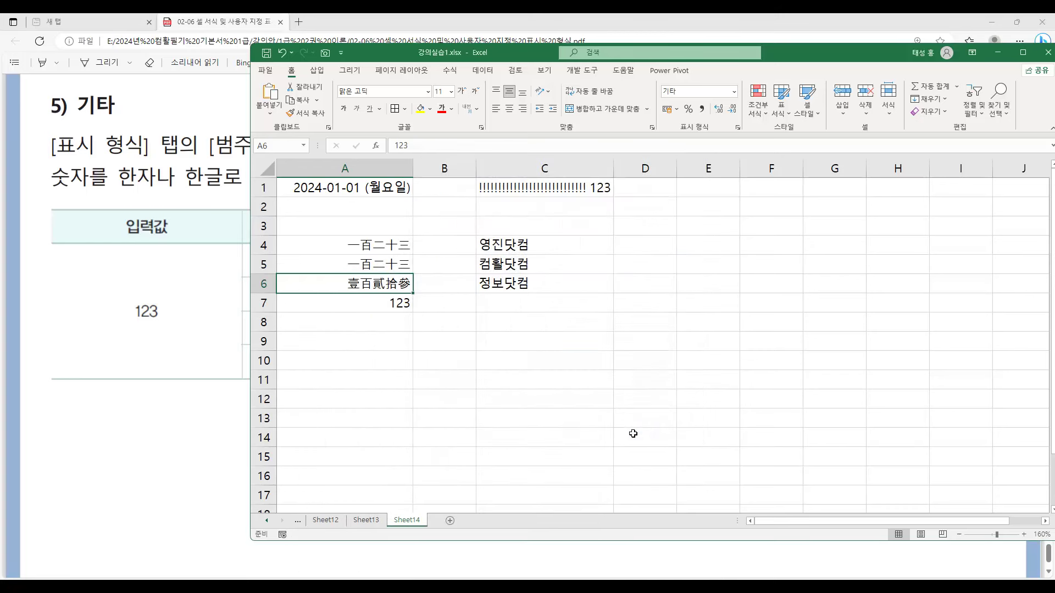
- Format cell A7 with the 숫자(한글) type from the 기타 number category
left_click(402, 304)
right_click(401, 304)
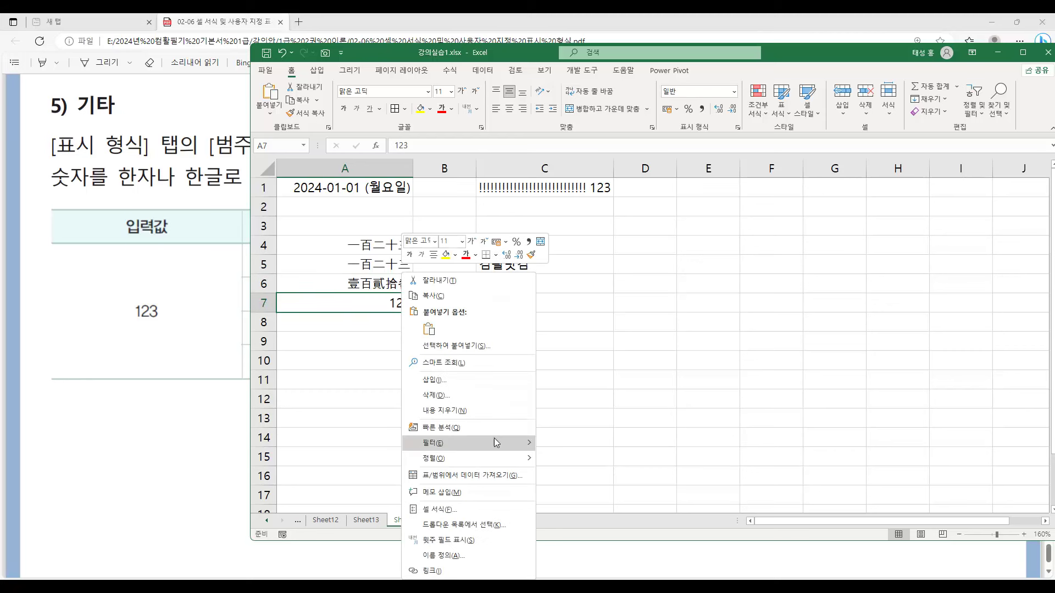
left_click(439, 509)
left_click_drag(485, 287, 618, 154)
left_click(454, 275)
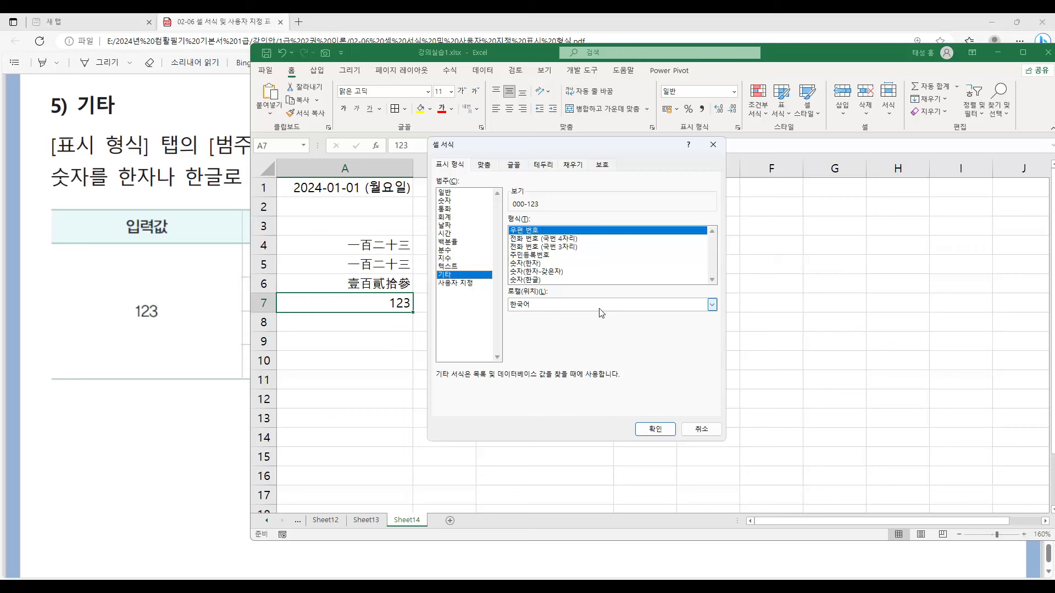
left_click(542, 280)
left_click(655, 430)
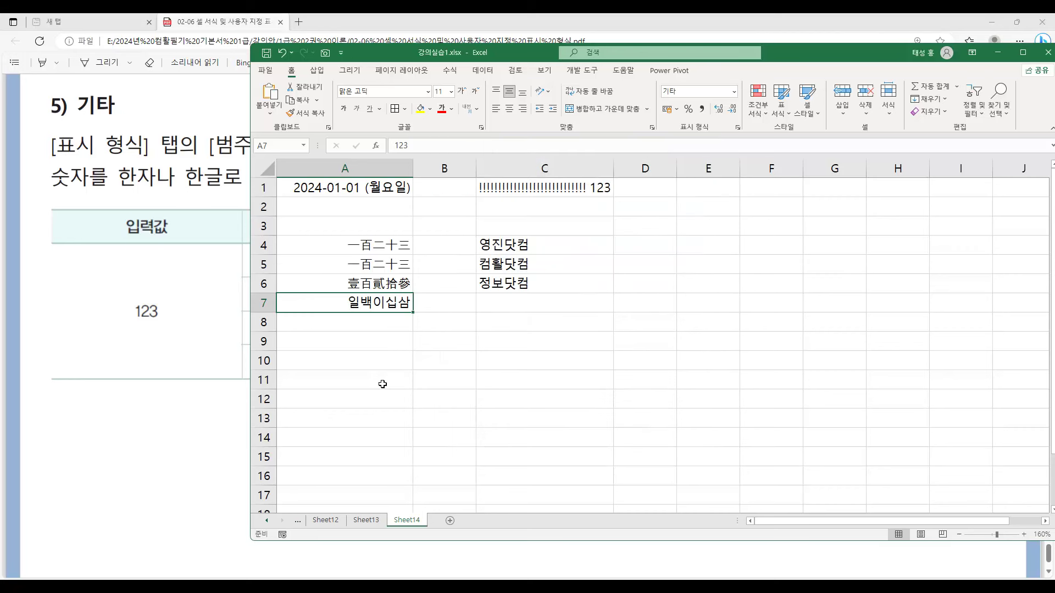
- Return to the PDF, highlight the DBNum1, DBNum2 and DBNum4 codes with their matching 기타 formats, highlight DBNum3, and clear all marks
left_click(996, 50)
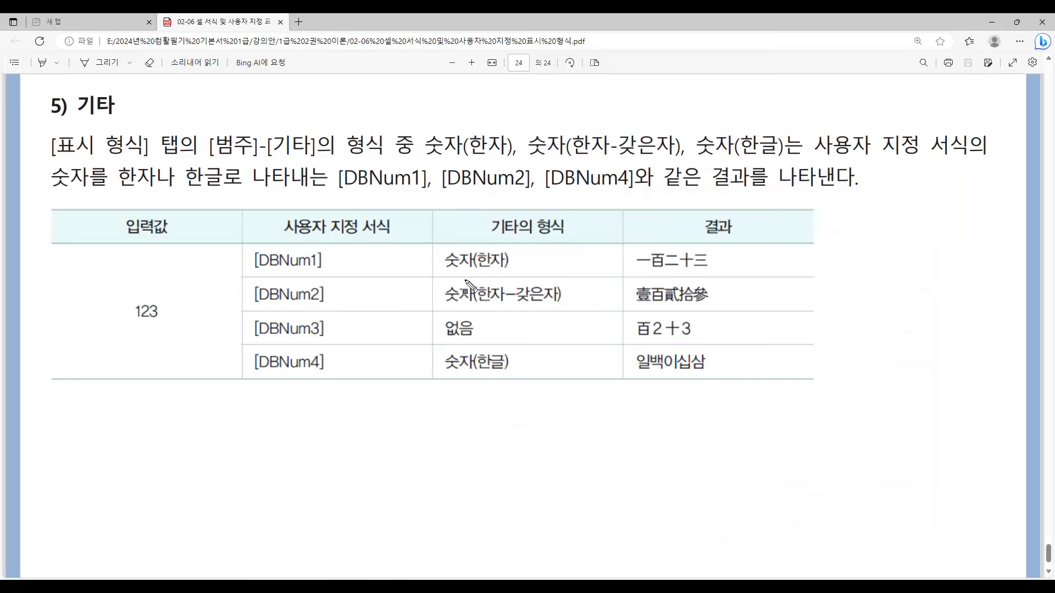
mouse_move(442, 249)
left_mouse_down()
mouse_move(442, 261)
mouse_move(511, 263)
left_mouse_up()
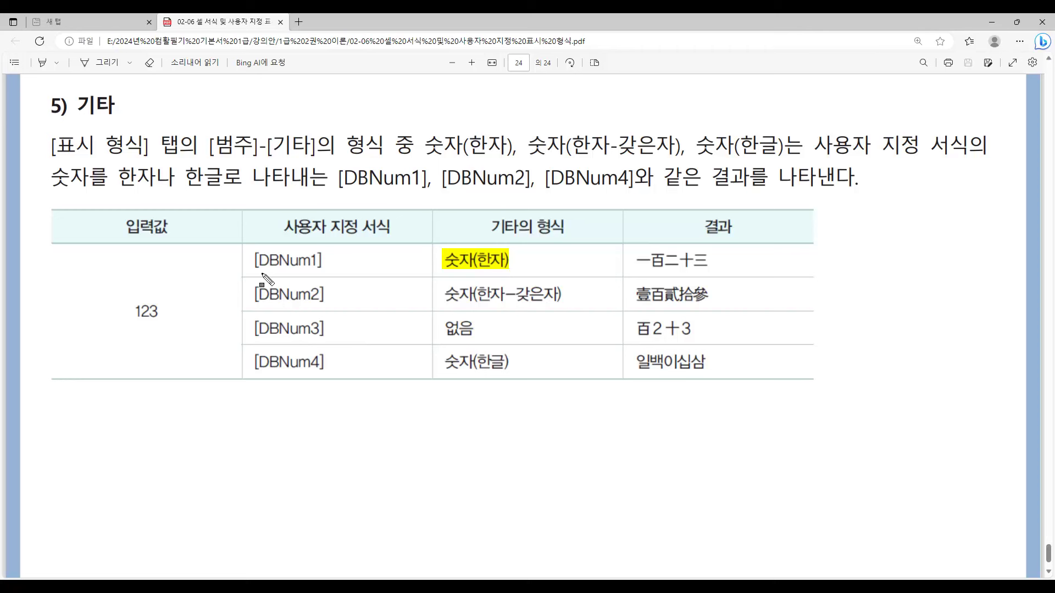
left_click_drag(253, 258, 323, 274)
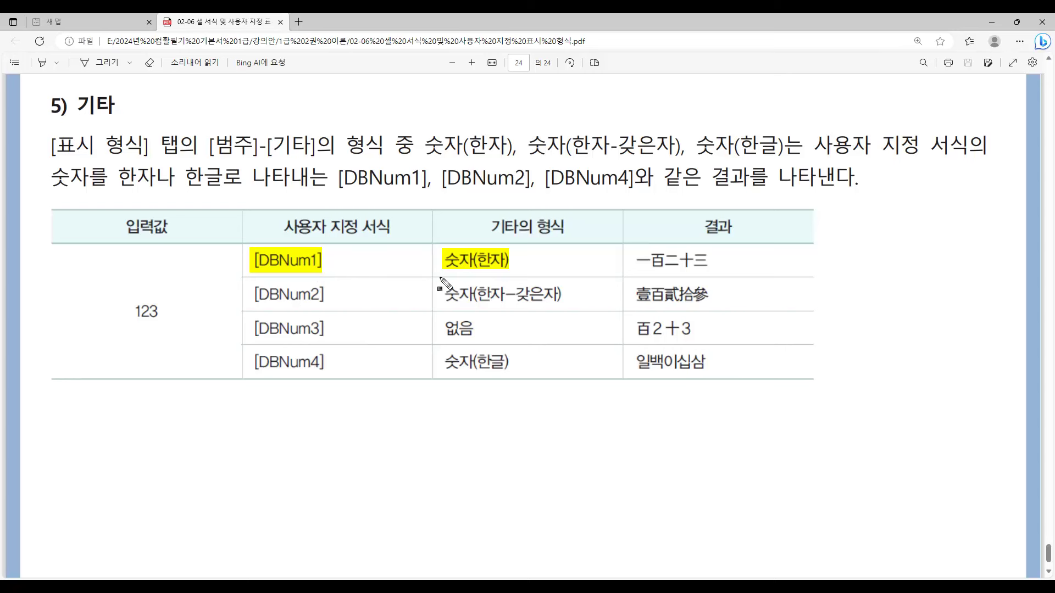
left_click_drag(256, 292, 328, 292)
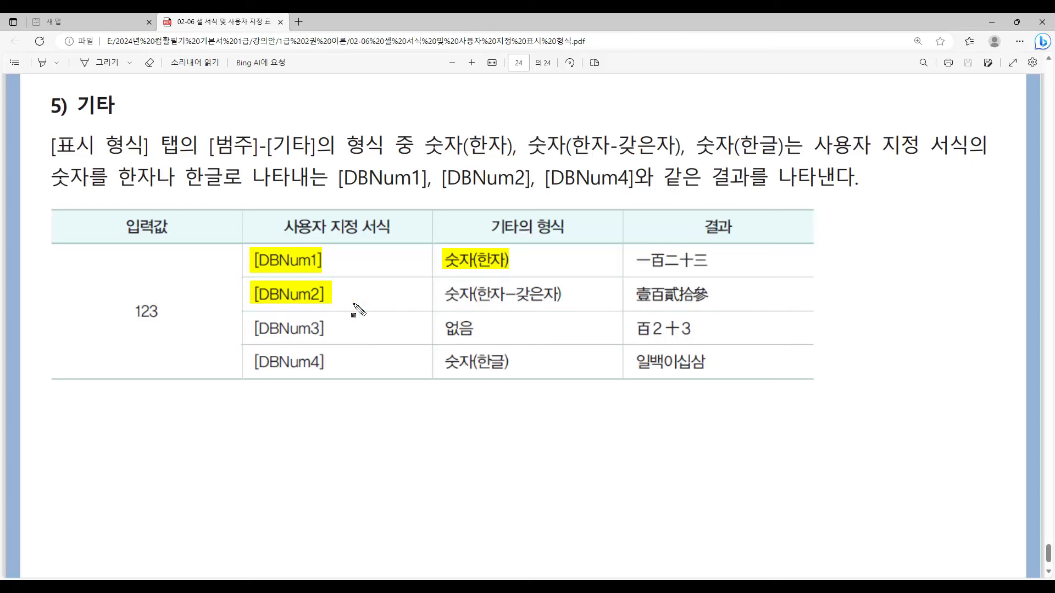
left_click_drag(444, 294, 563, 294)
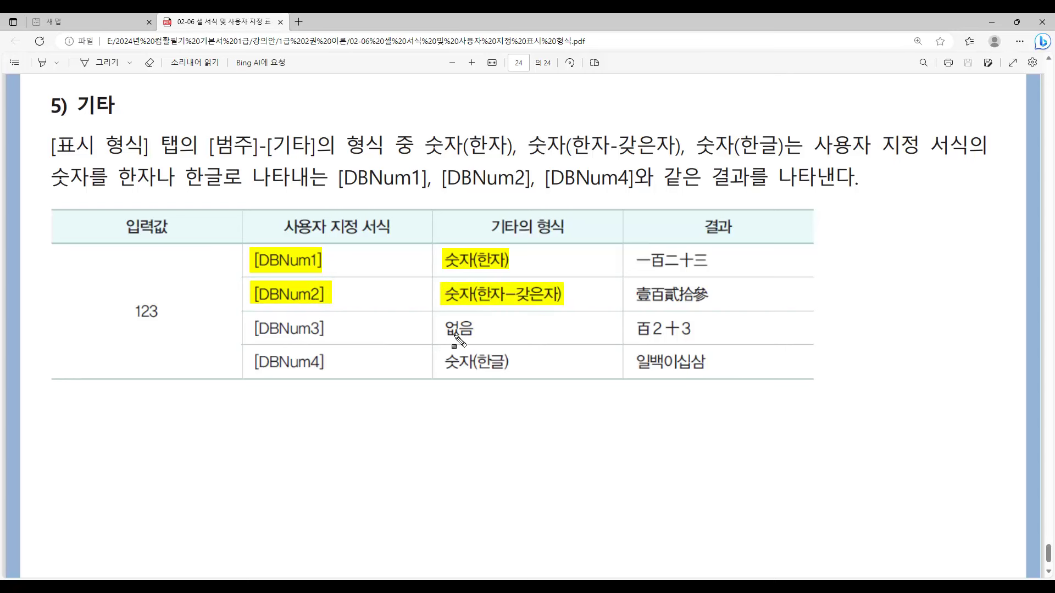
left_click_drag(248, 361, 326, 361)
left_click_drag(444, 367, 510, 372)
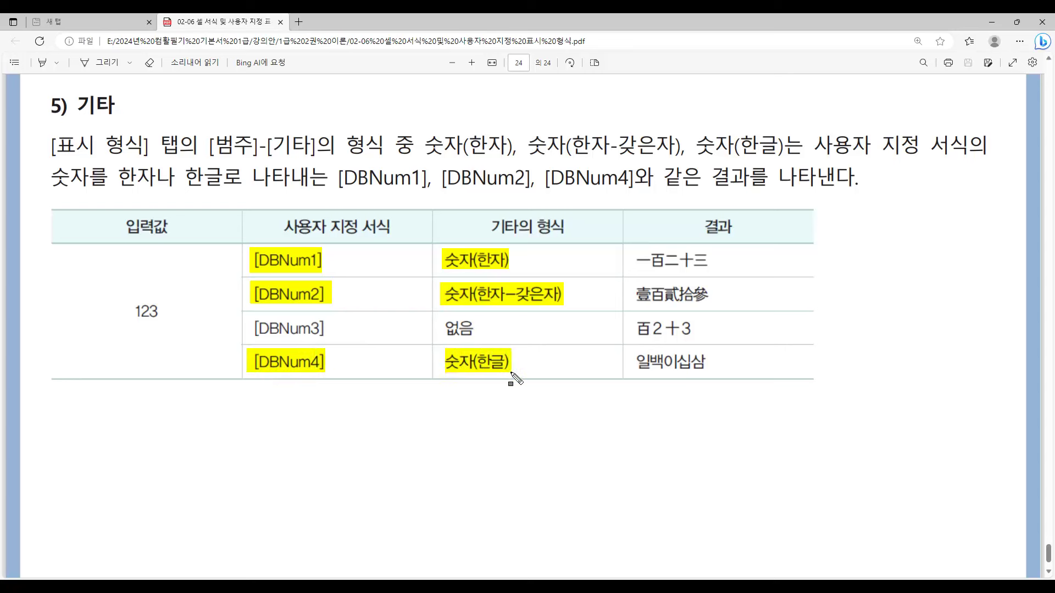
left_click_drag(252, 329, 328, 336)
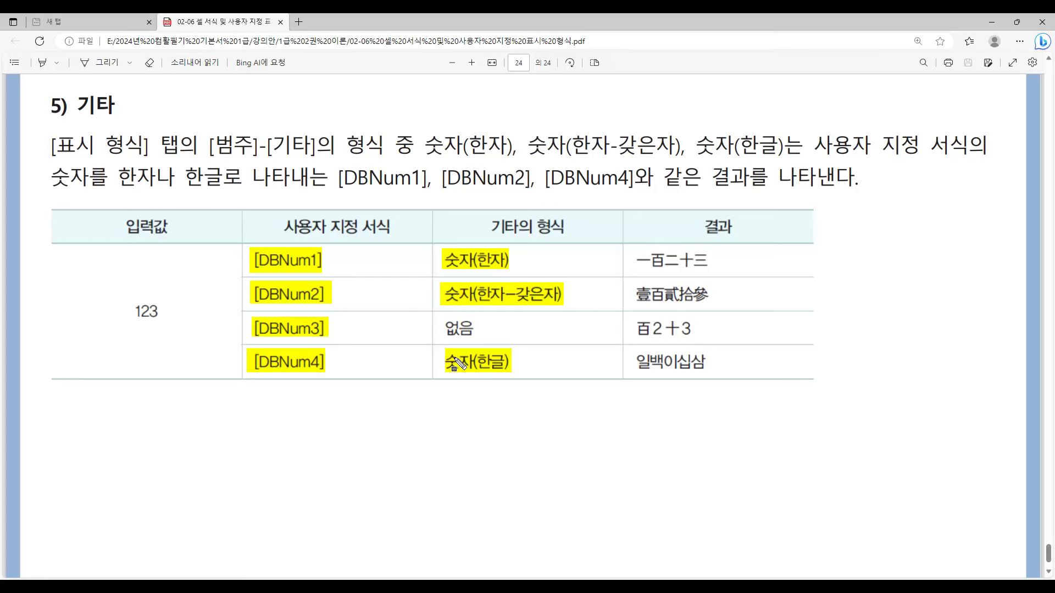
key("Escape")
- Switch to the Excel workbook and edit cell A4's custom number format to [DBNum2]G/표준 to preview it
key("alt+Tab")
left_click(394, 247)
right_click(390, 245)
left_click(436, 491)
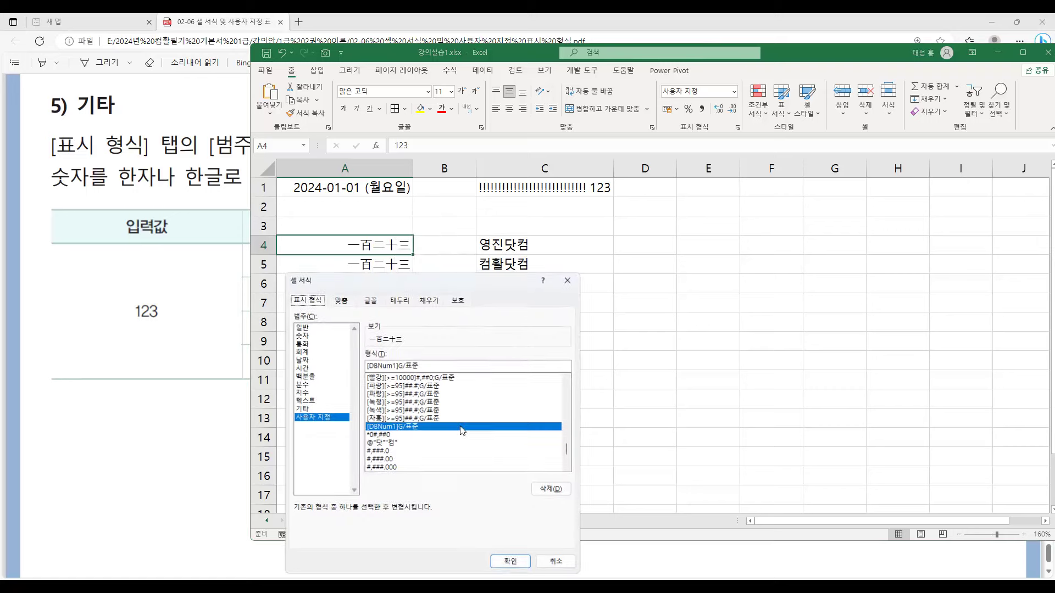
left_click_drag(475, 281, 611, 161)
left_click(553, 247)
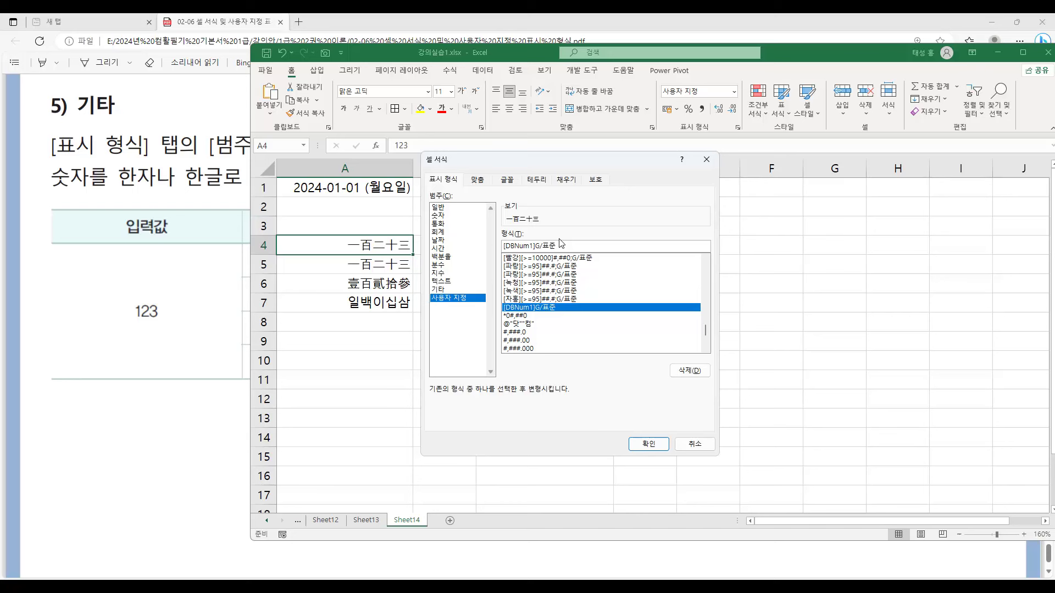
key("Delete")
type("2")
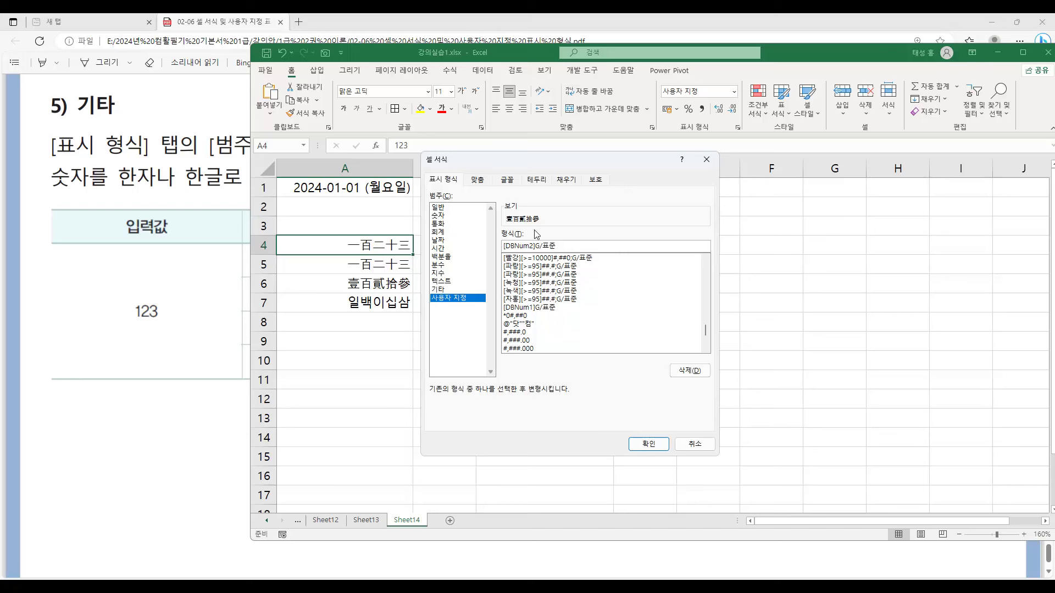
- Preview cell A4's custom format with DBNum3 and DBNum4, repeat with DBNum1 through DBNum4, and discard the change
key("BackSpace")
type("3")
key("BackSpace")
type("4")
key("BackSpace")
type("1")
key("BackSpace")
type("2")
key("BackSpace")
type("3")
key("BackSpace")
type("4")
left_click(694, 444)
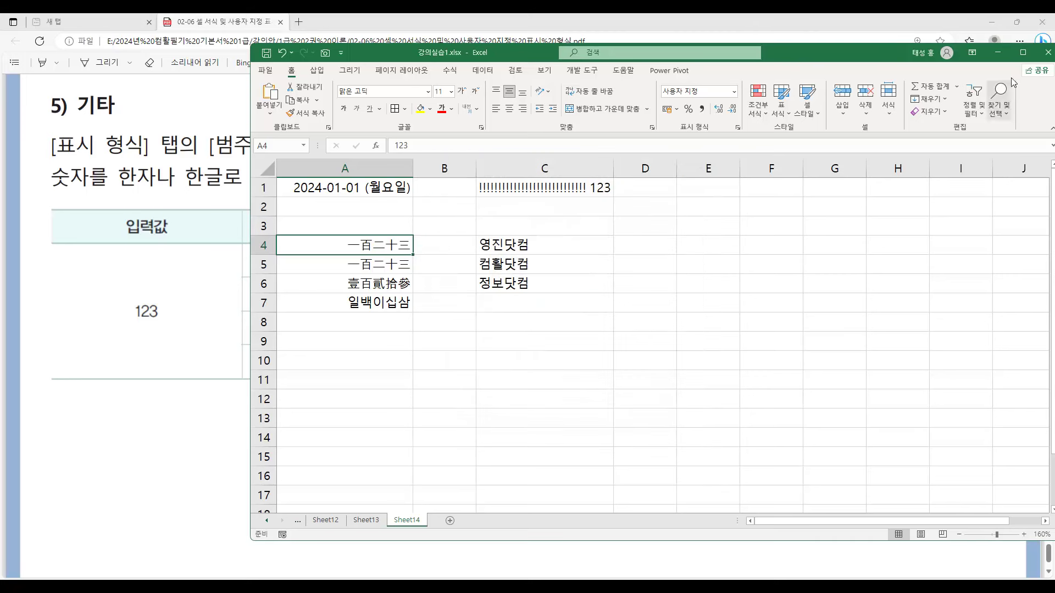
- Return to the PDF and box the four codes [DBNum1] to [DBNum4] in the 사용자 지정 서식 column
left_click(997, 52)
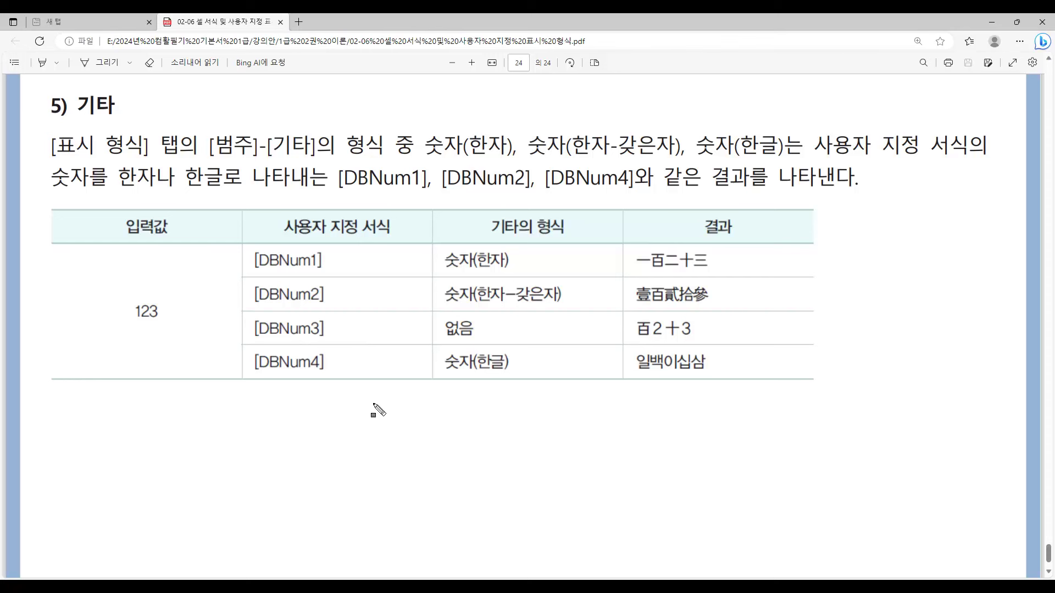
mouse_move(237, 243)
left_mouse_down()
mouse_move(294, 330)
mouse_move(358, 381)
left_mouse_up()
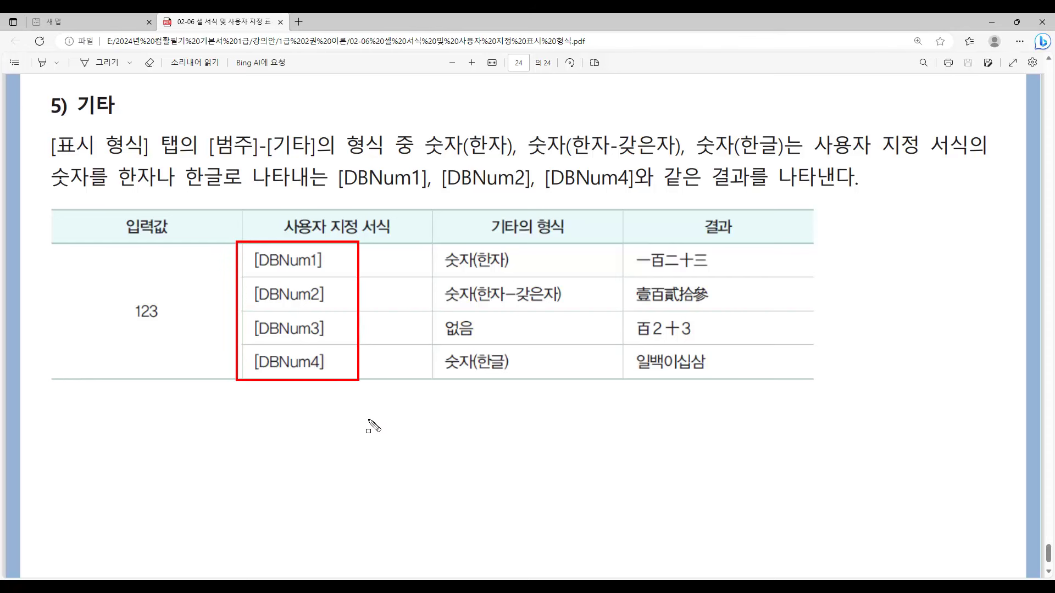